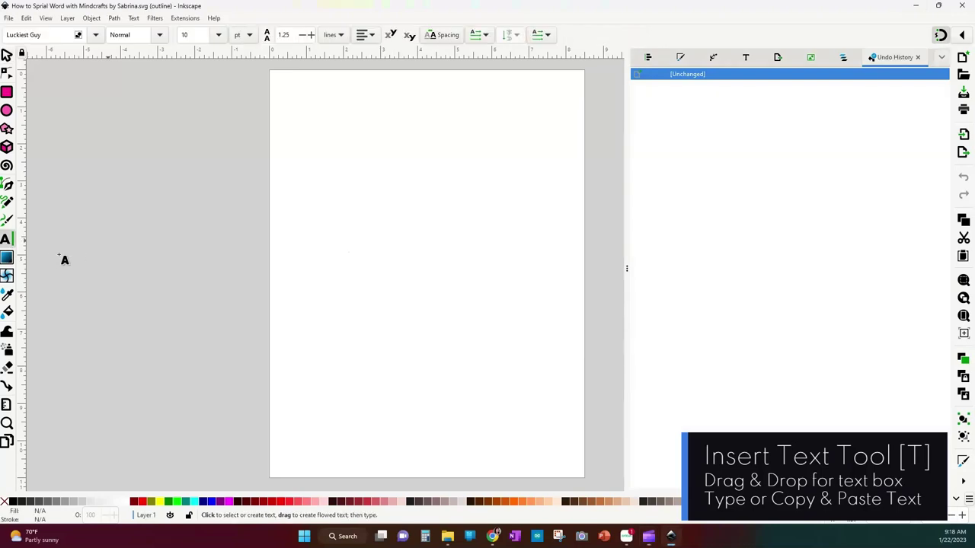
{"action": "left_click_drag", "start_coordinate": [62, 186], "coordinate": [459, 273]}
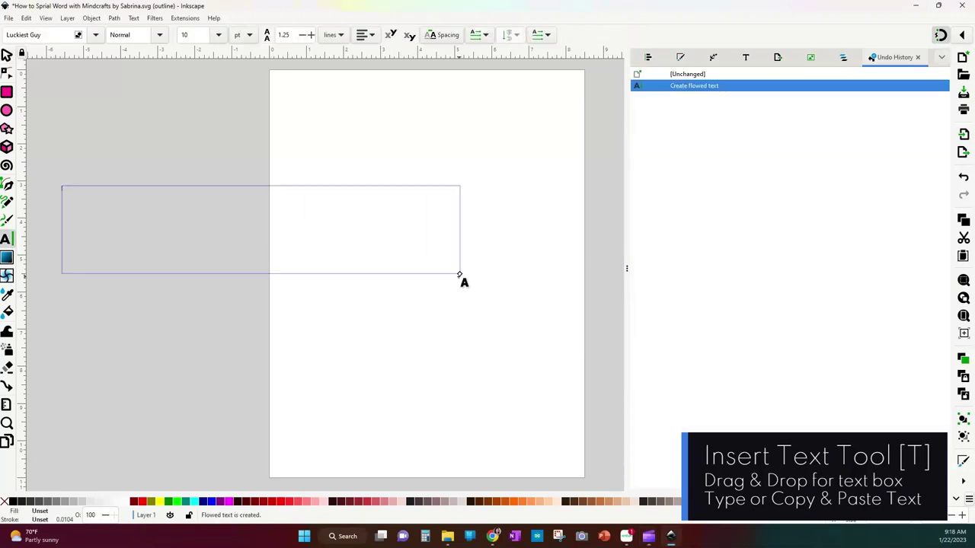
{"action": "left_click", "coordinate": [492, 536]}
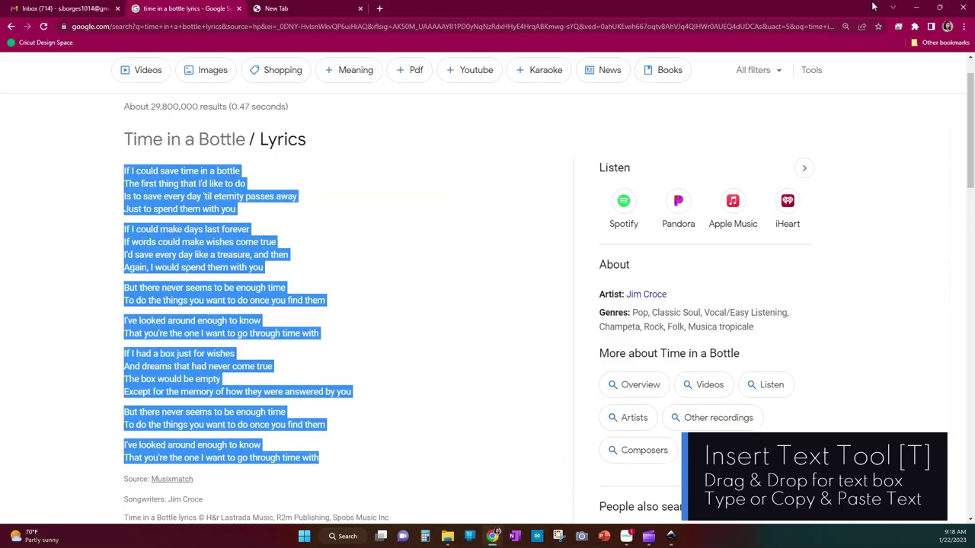
{"action": "left_click", "coordinate": [916, 7]}
{"action": "key", "text": "ctrl+v"}
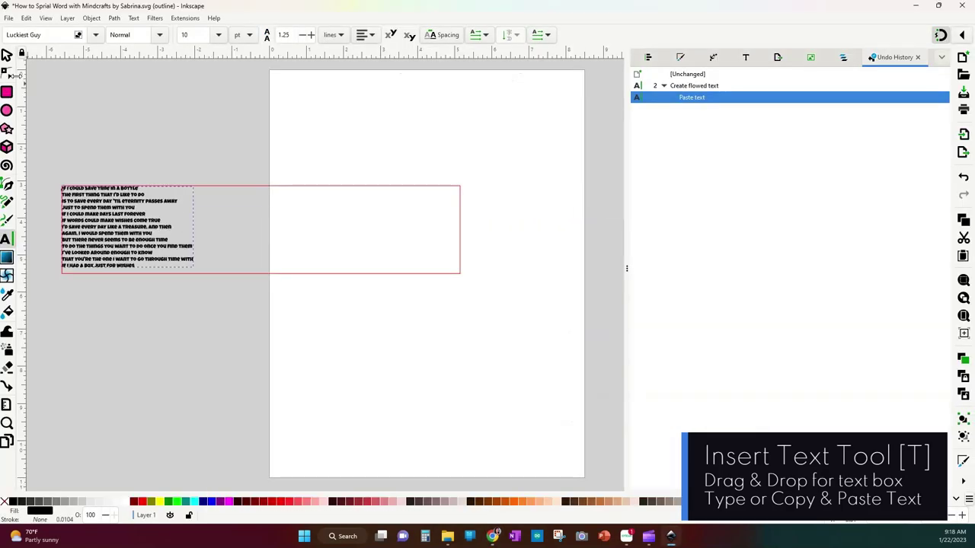
{"action": "left_click", "coordinate": [7, 55]}
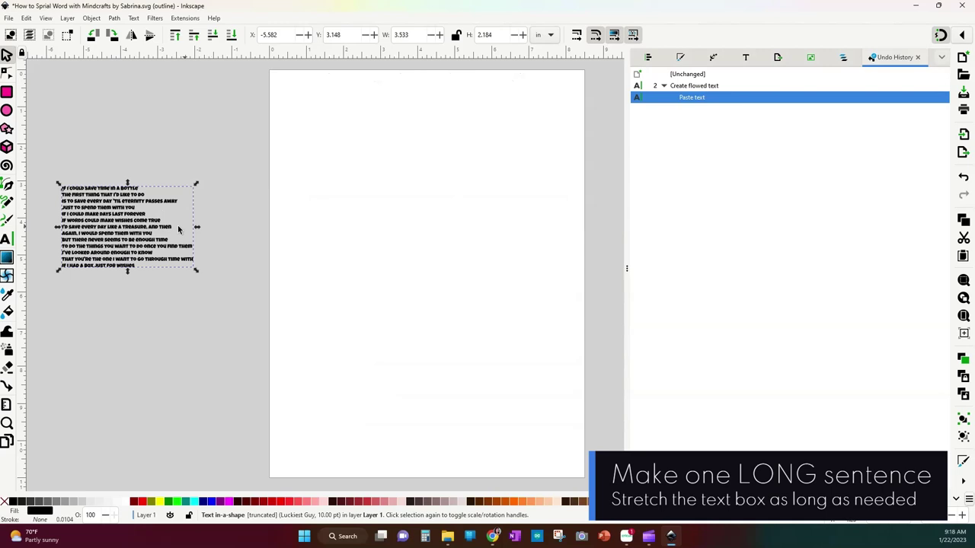
{"action": "double_click", "coordinate": [139, 190]}
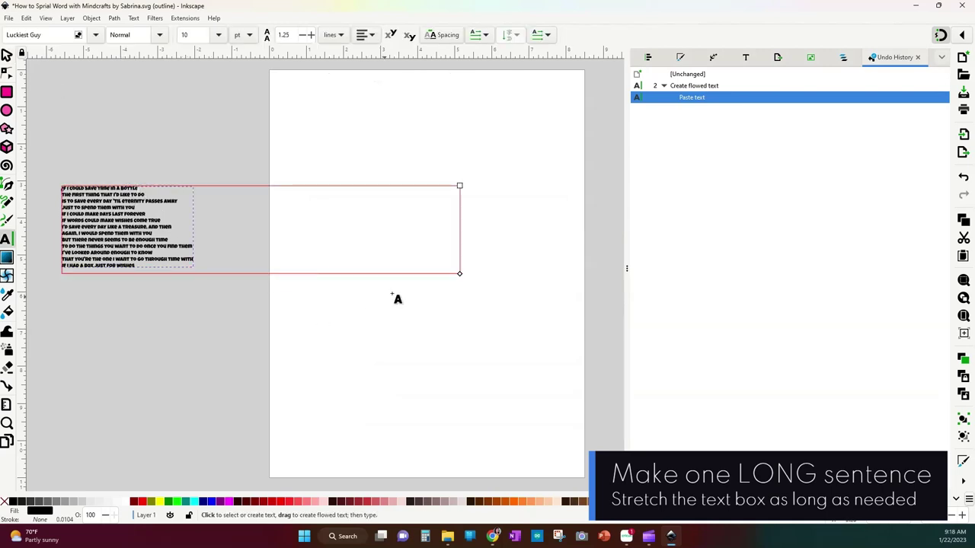
{"action": "left_click_drag", "start_coordinate": [460, 273], "coordinate": [79, 276]}
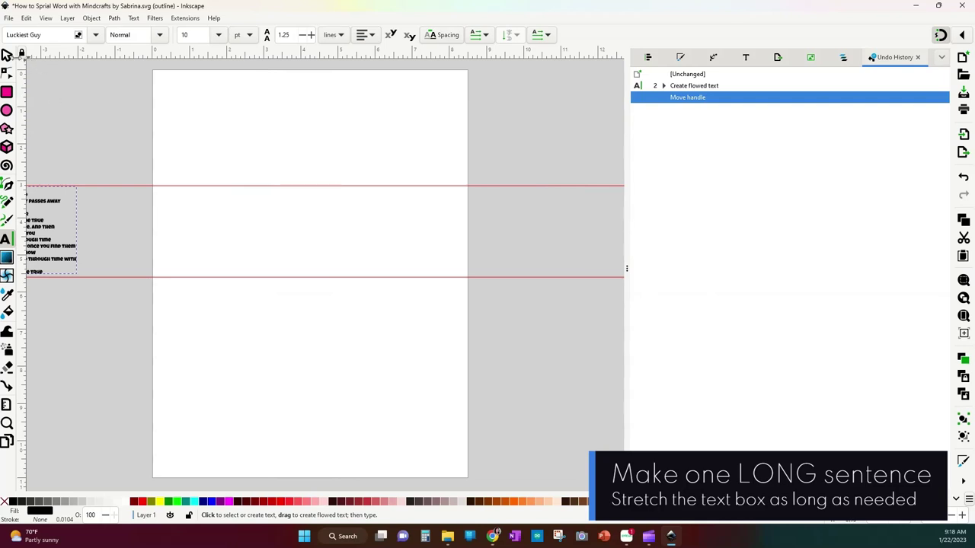
{"action": "left_click", "coordinate": [6, 55]}
{"action": "scroll", "coordinate": [69, 134], "scroll_direction": "left", "scroll_amount": 5}
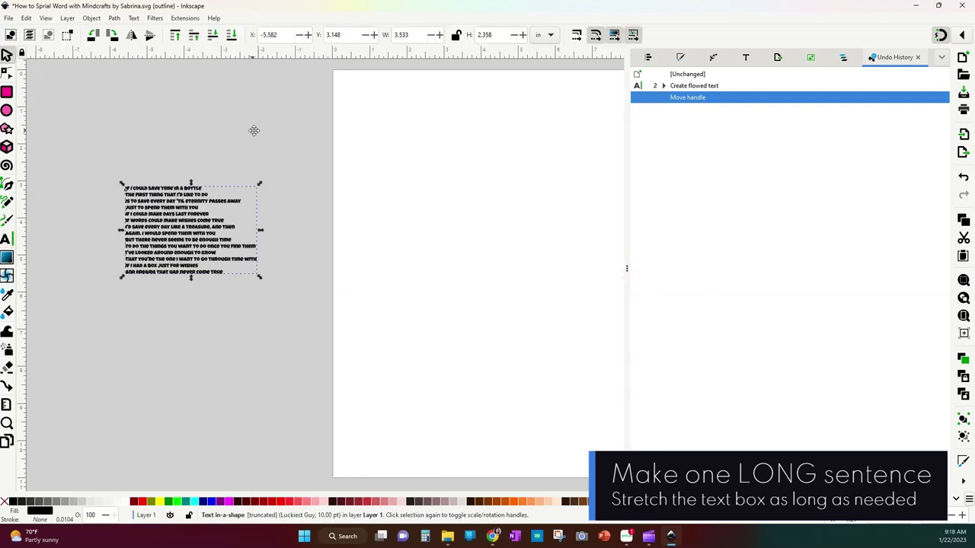
{"action": "key", "text": "Escape"}
{"action": "key", "text": "Escape"}
{"action": "double_click", "coordinate": [214, 190]}
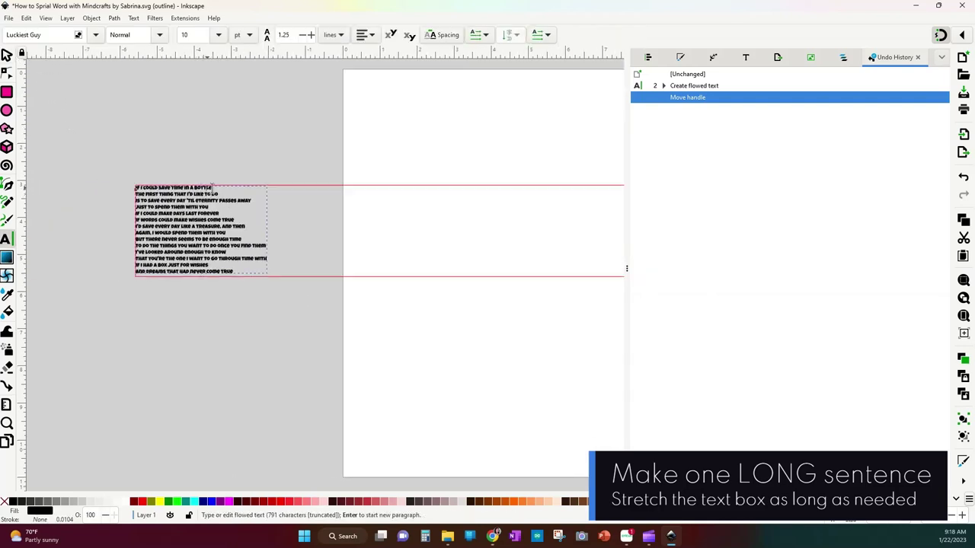
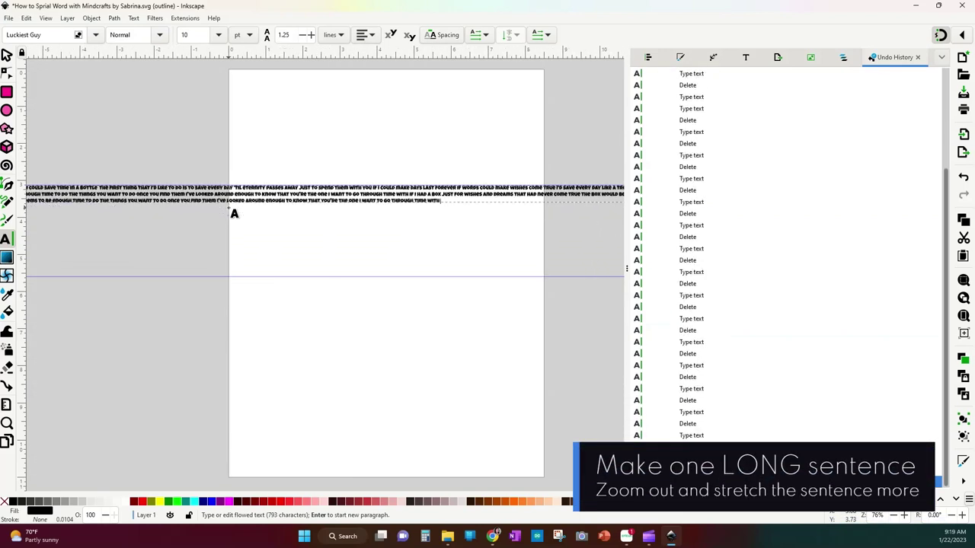
- Drag the flowed text frame far to the right so the Luckiest Guy passage becomes one line
{"action": "left_click", "coordinate": [6, 55]}
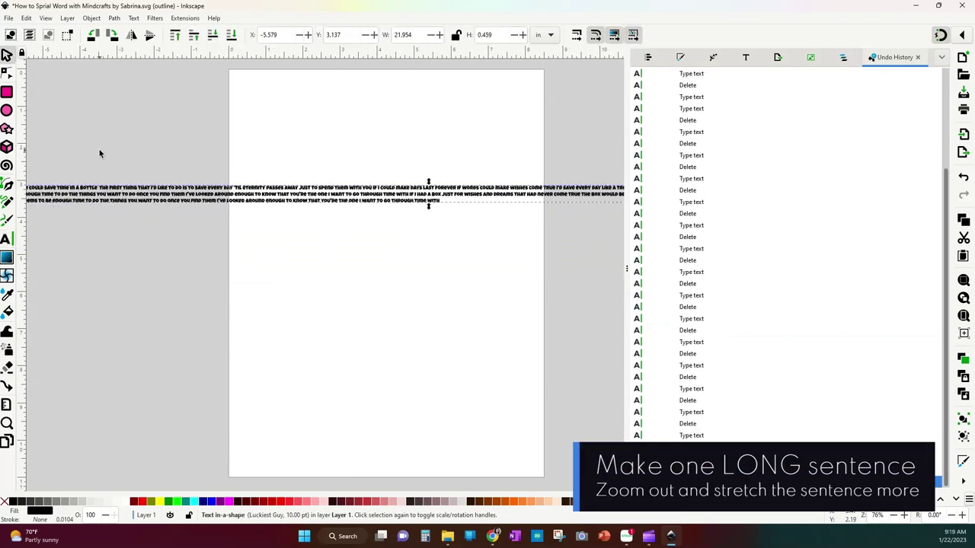
{"action": "key", "text": "minus"}
{"action": "key", "text": "minus"}
{"action": "key", "text": "minus"}
{"action": "key", "text": "minus"}
{"action": "scroll", "coordinate": [265, 207], "scroll_direction": "right", "scroll_amount": 4}
{"action": "scroll", "coordinate": [310, 254], "scroll_direction": "up", "scroll_amount": 1}
{"action": "scroll", "coordinate": [311, 254], "scroll_direction": "up", "scroll_amount": 1}
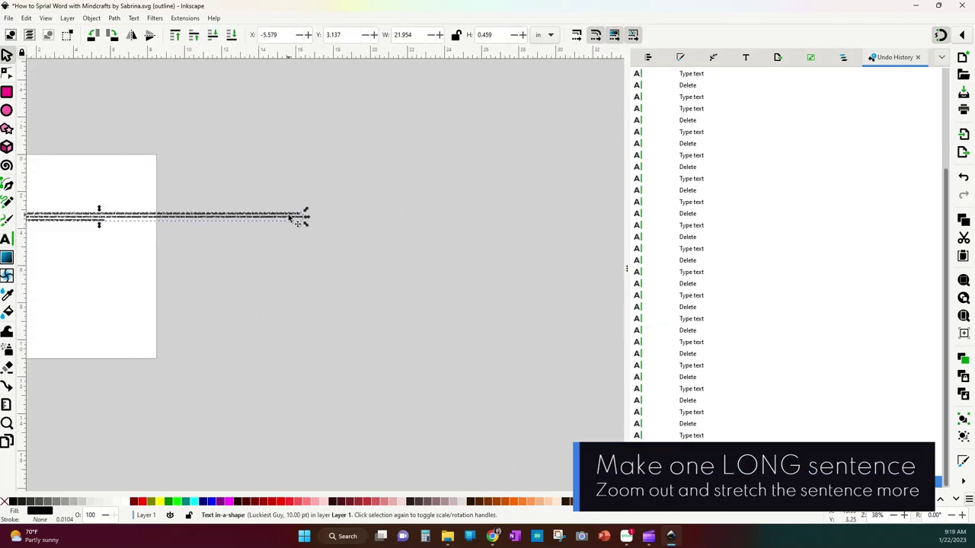
{"action": "double_click", "coordinate": [294, 221]}
{"action": "left_click_drag", "start_coordinate": [307, 261], "coordinate": [722, 305]}
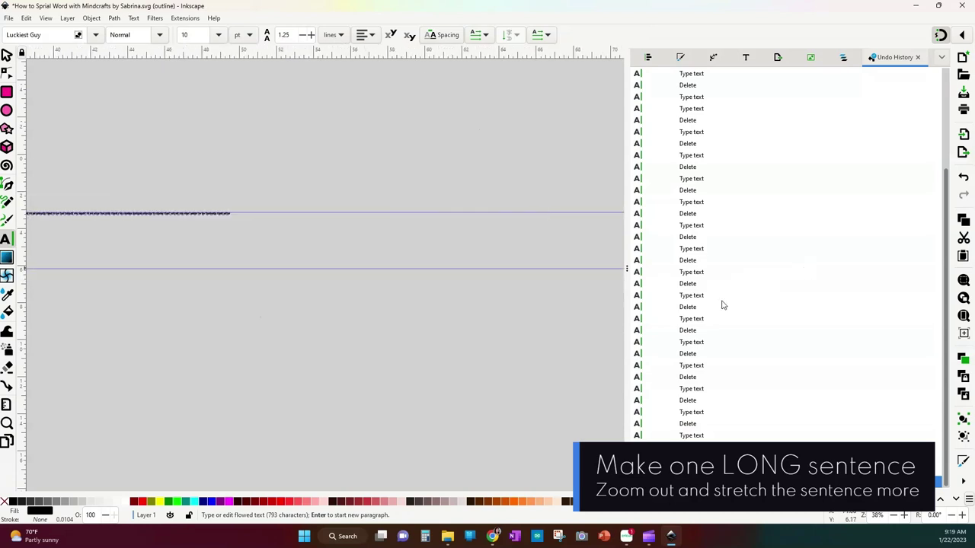
{"action": "left_click", "coordinate": [6, 54]}
{"action": "left_click_drag", "start_coordinate": [229, 312], "coordinate": [531, 325]}
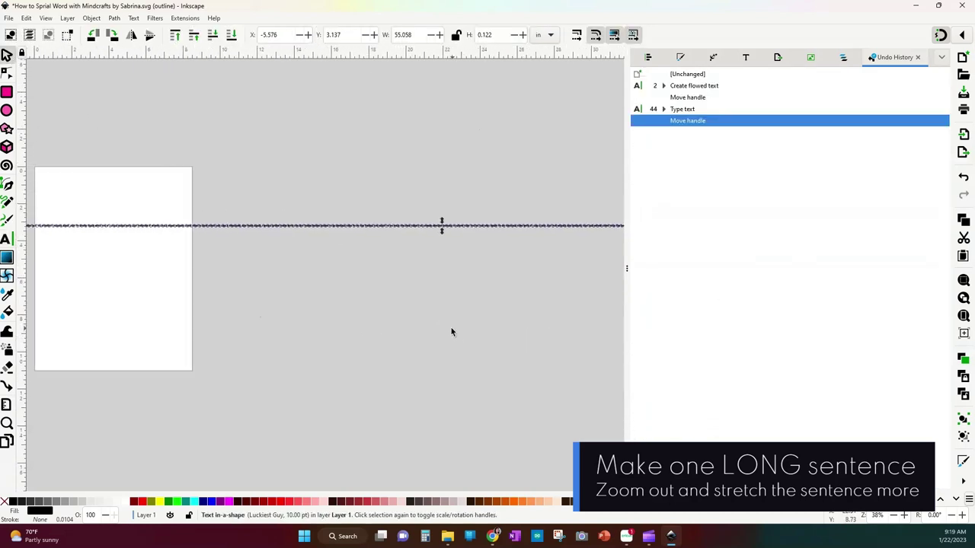
- Lock the width/height ratio and check the line's width of 55.058 in
{"action": "scroll", "coordinate": [447, 331], "scroll_direction": "up", "scroll_amount": 5}
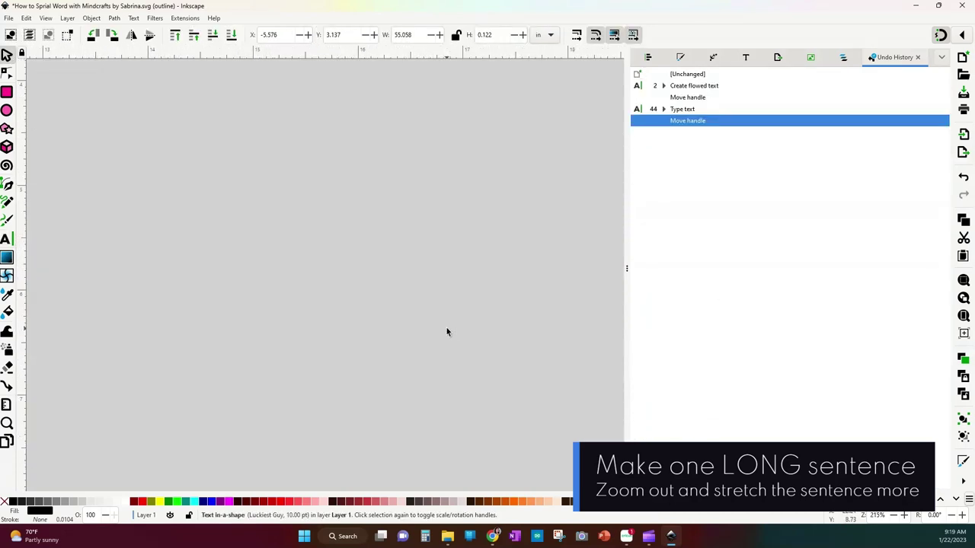
{"action": "scroll", "coordinate": [204, 185], "scroll_direction": "up", "scroll_amount": 5}
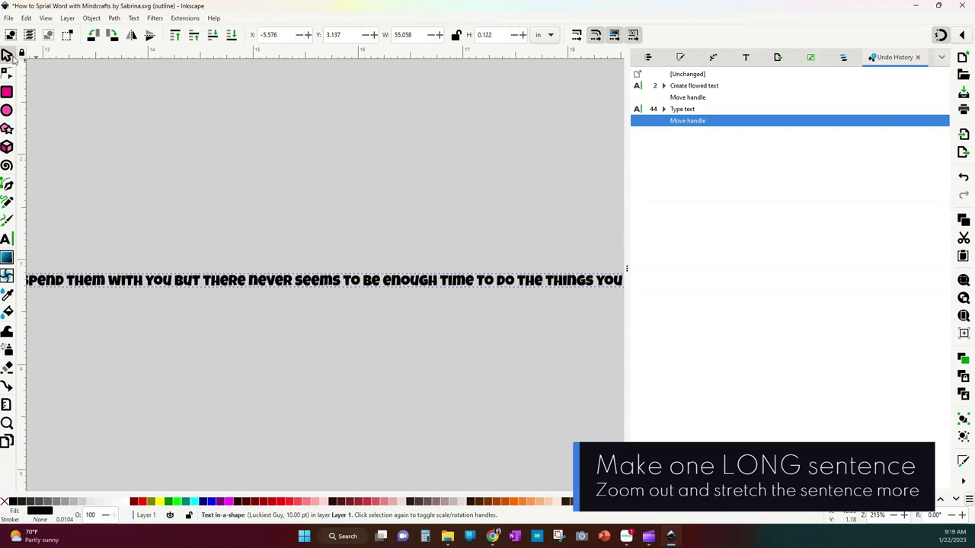
{"action": "scroll", "coordinate": [489, 196], "scroll_direction": "left", "scroll_amount": 8}
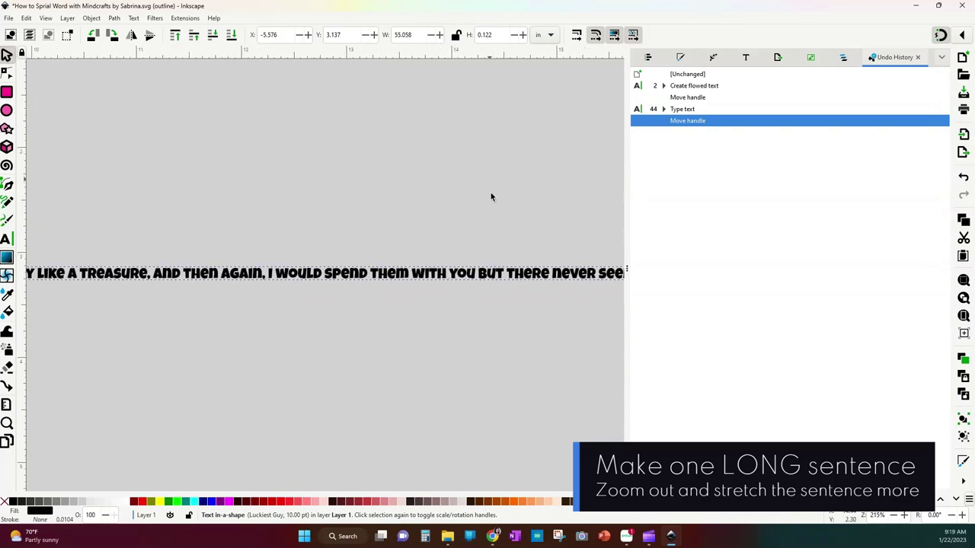
{"action": "left_click", "coordinate": [456, 36]}
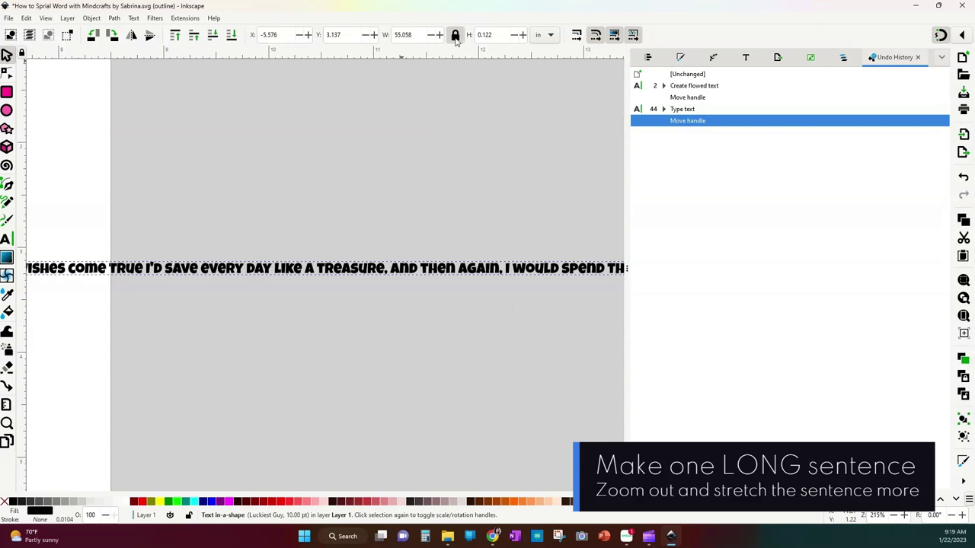
{"action": "scroll", "coordinate": [284, 335], "scroll_direction": "left", "scroll_amount": 12}
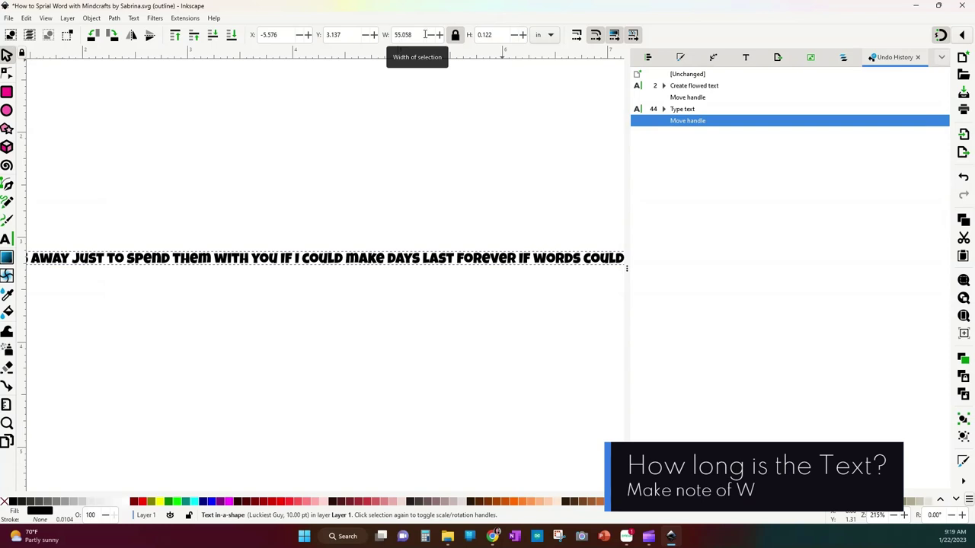
{"action": "left_click", "coordinate": [422, 35]}
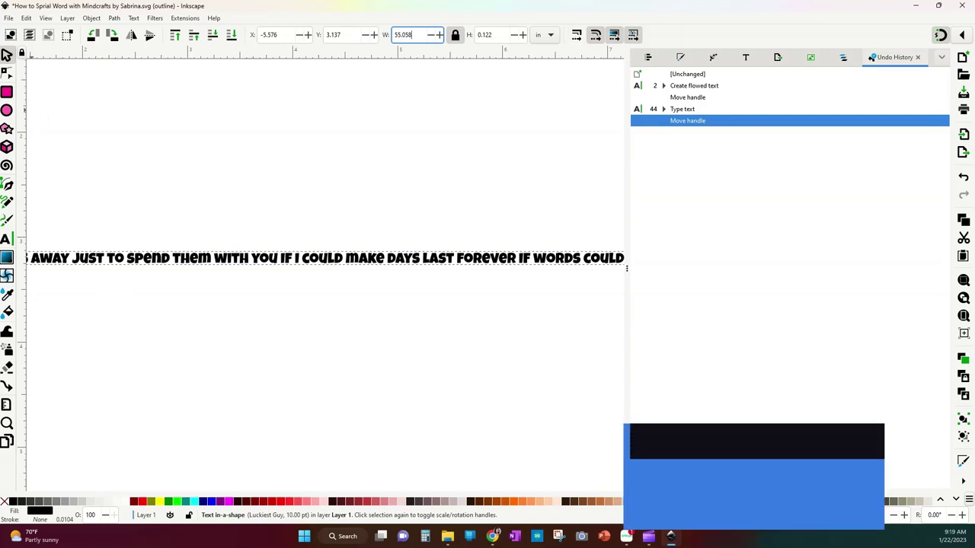
- Draw a large spiral and set its width to 7 in
{"action": "left_click", "coordinate": [7, 167]}
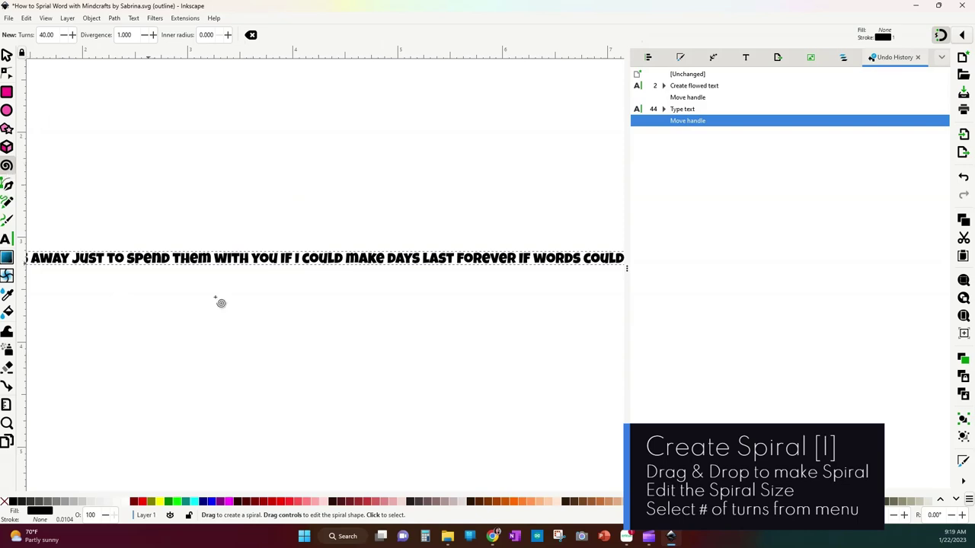
{"action": "scroll", "coordinate": [290, 335], "scroll_direction": "down", "scroll_amount": 3}
{"action": "scroll", "coordinate": [295, 336], "scroll_direction": "down", "scroll_amount": 2}
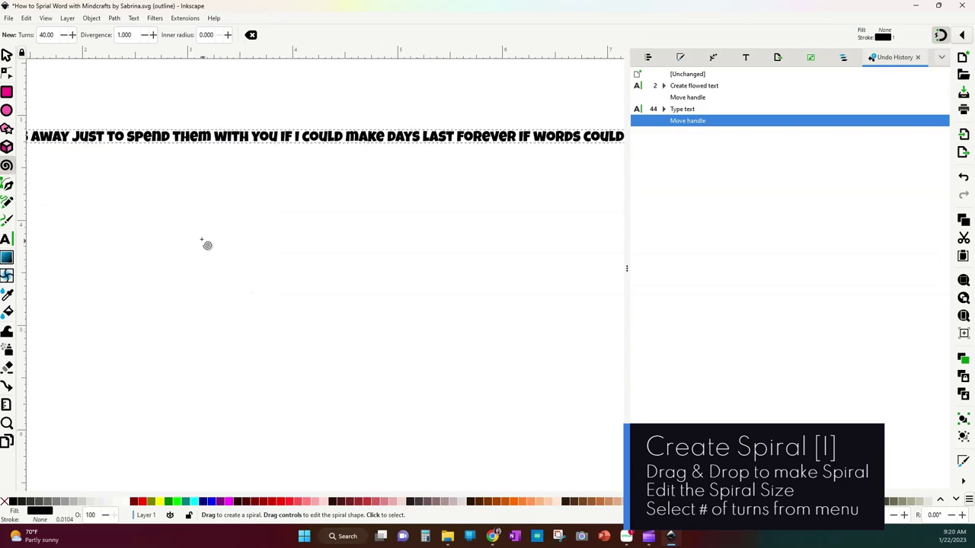
{"action": "left_click_drag", "start_coordinate": [200, 234], "coordinate": [470, 427]}
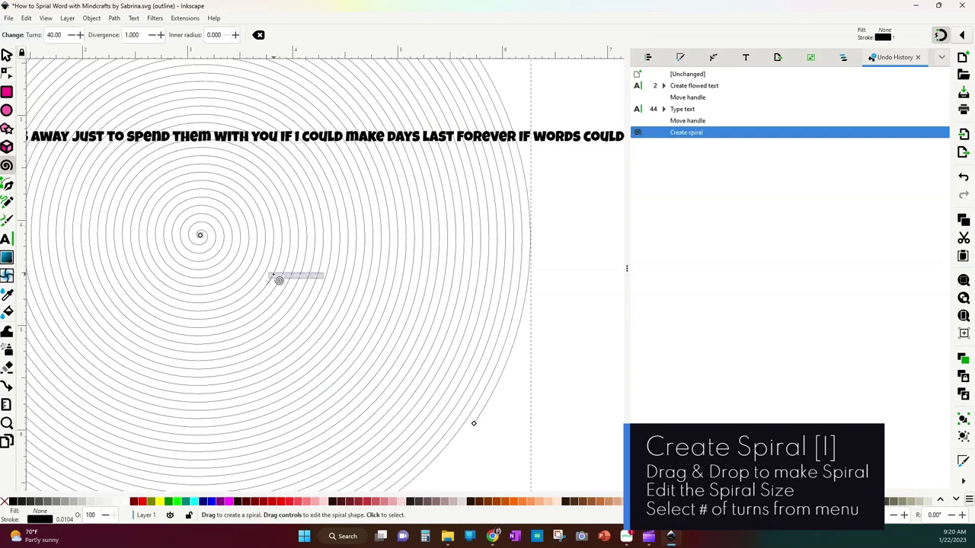
{"action": "left_click", "coordinate": [6, 54]}
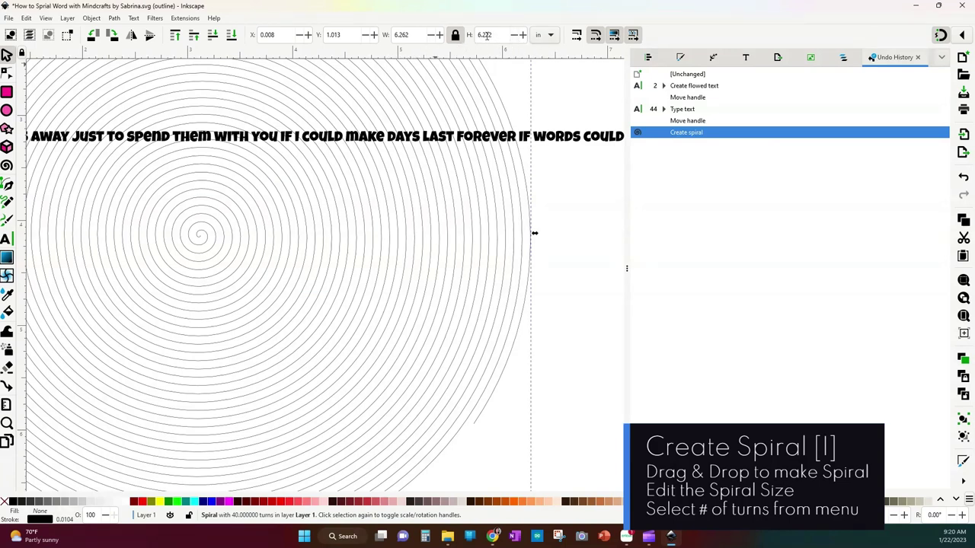
{"action": "double_click", "coordinate": [415, 36]}
{"action": "type", "text": "7"}
{"action": "key", "text": "Tab"}
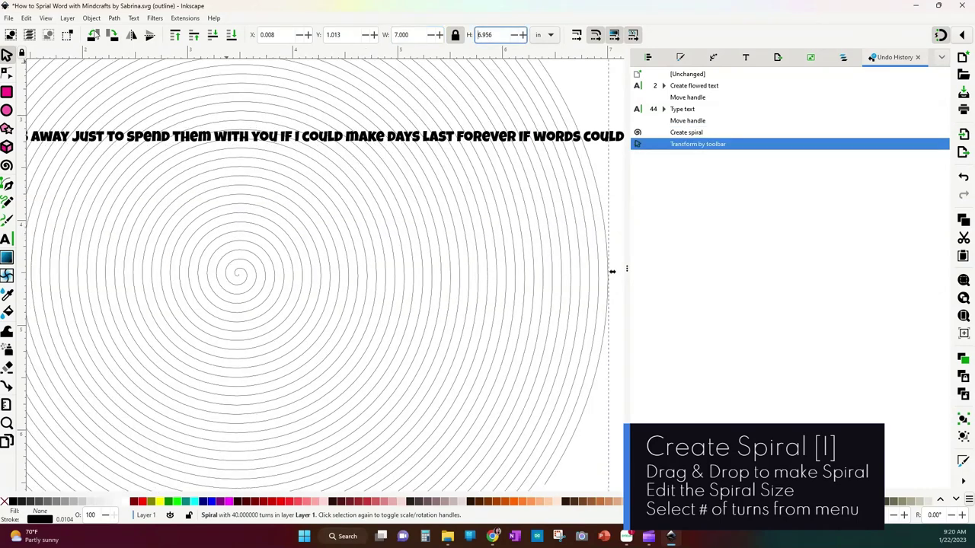
- Reduce the spiral from 40 to 10 turns
{"action": "left_click", "coordinate": [7, 165]}
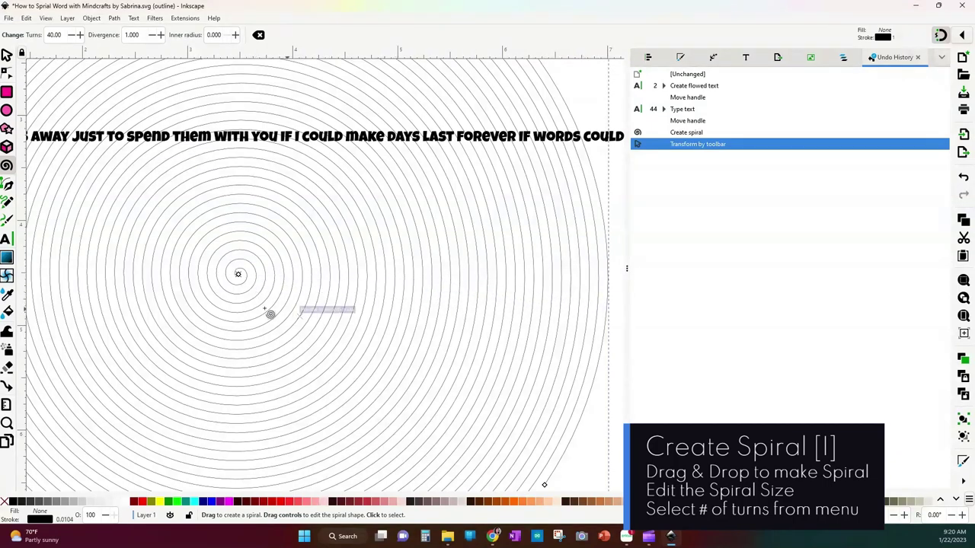
{"action": "left_click_drag", "start_coordinate": [63, 38], "coordinate": [17, 43]}
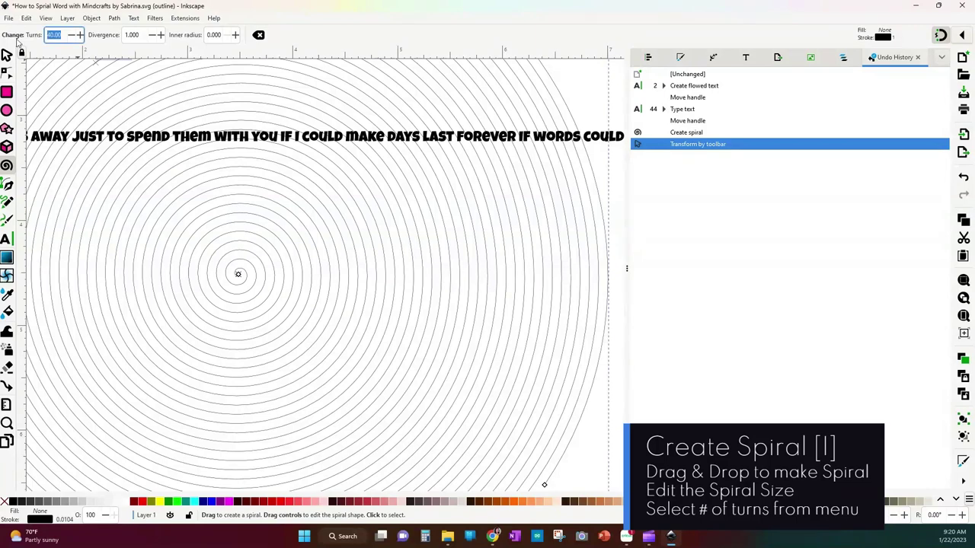
{"action": "type", "text": "10"}
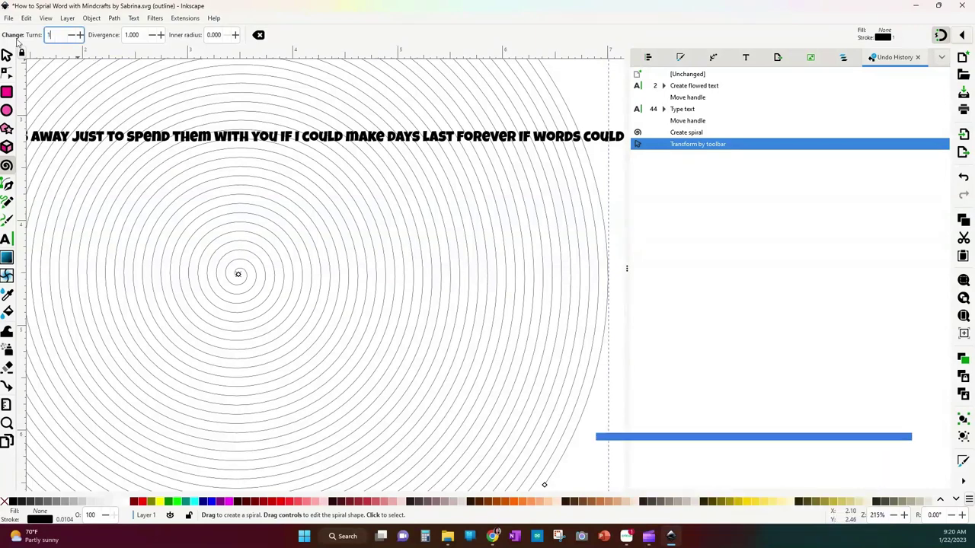
{"action": "key", "text": "Return"}
{"action": "key", "text": "minus"}
{"action": "key", "text": "minus"}
{"action": "key", "text": "minus"}
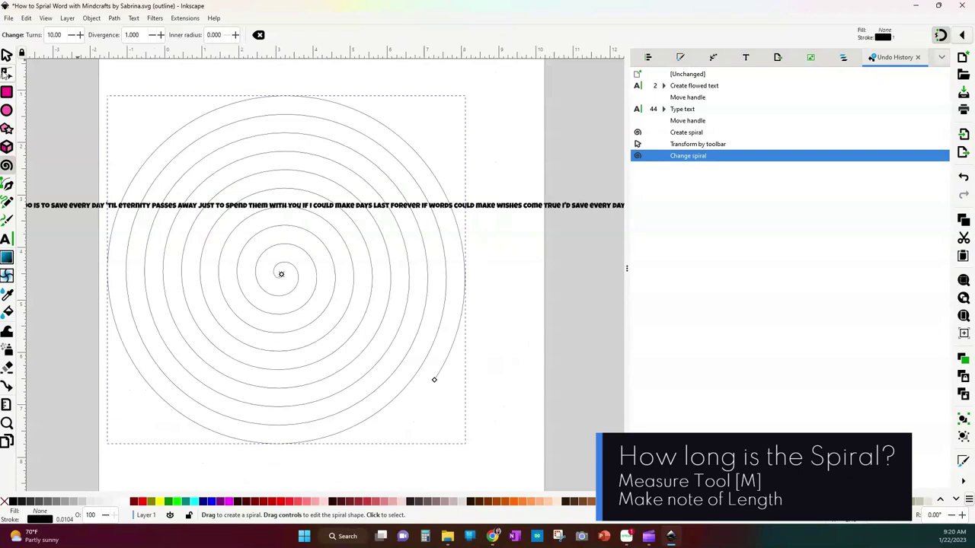
{"action": "left_click", "coordinate": [9, 57]}
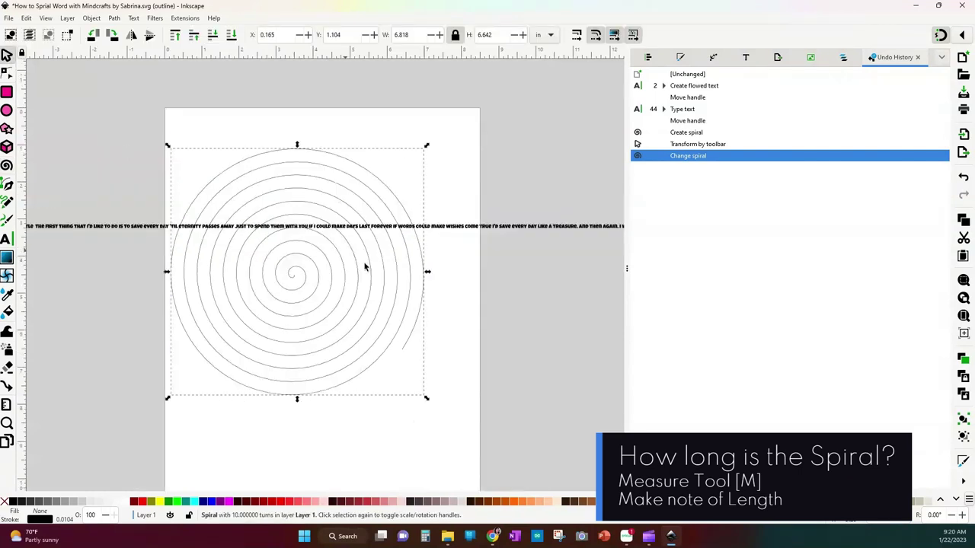
{"action": "left_click", "coordinate": [6, 406]}
{"action": "mouse_move", "coordinate": [291, 300]}
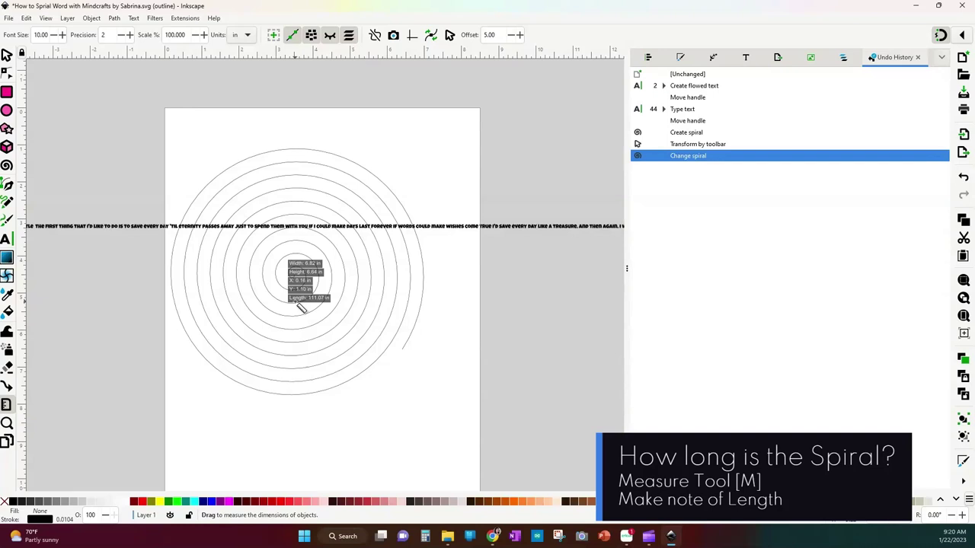
{"action": "key", "text": "s"}
{"action": "left_click", "coordinate": [159, 232]}
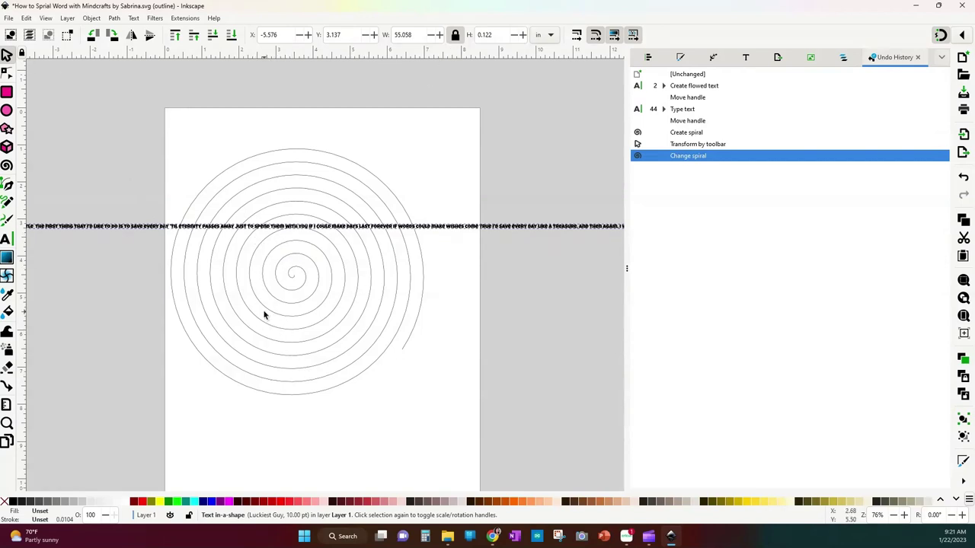
- Select the spiral and the text line together and apply Put on Path to wrap the sentence along the spiral
{"action": "left_click", "coordinate": [289, 291]}
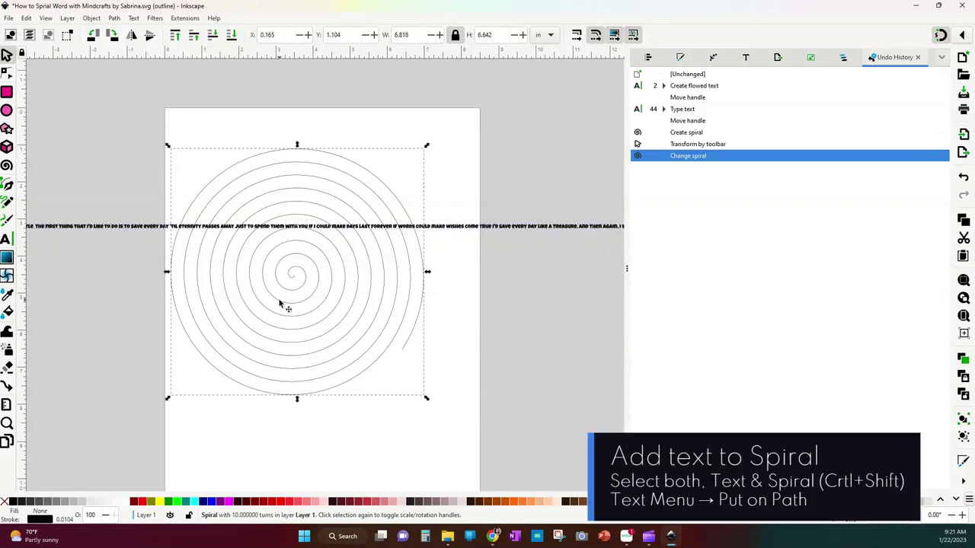
{"action": "left_click", "coordinate": [137, 230], "text": "shift"}
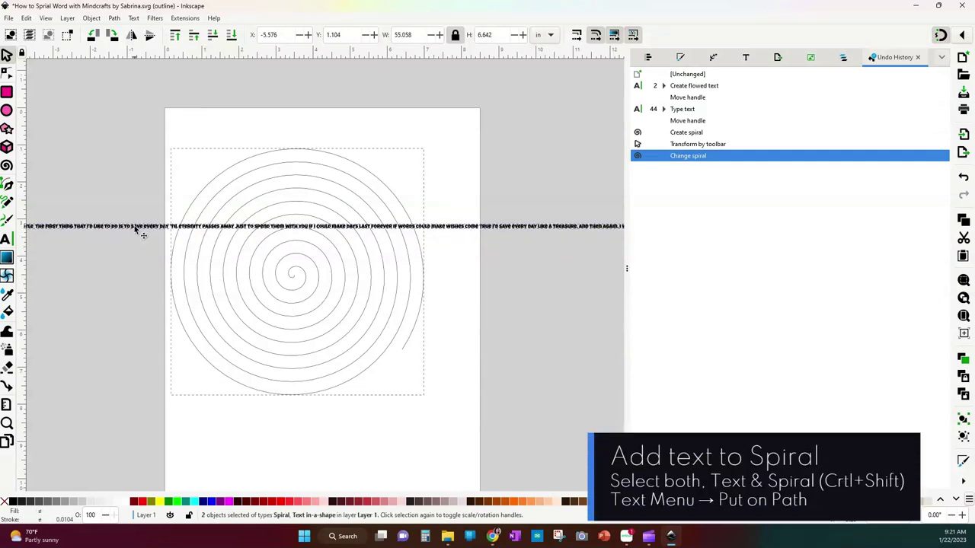
{"action": "left_click", "coordinate": [133, 20]}
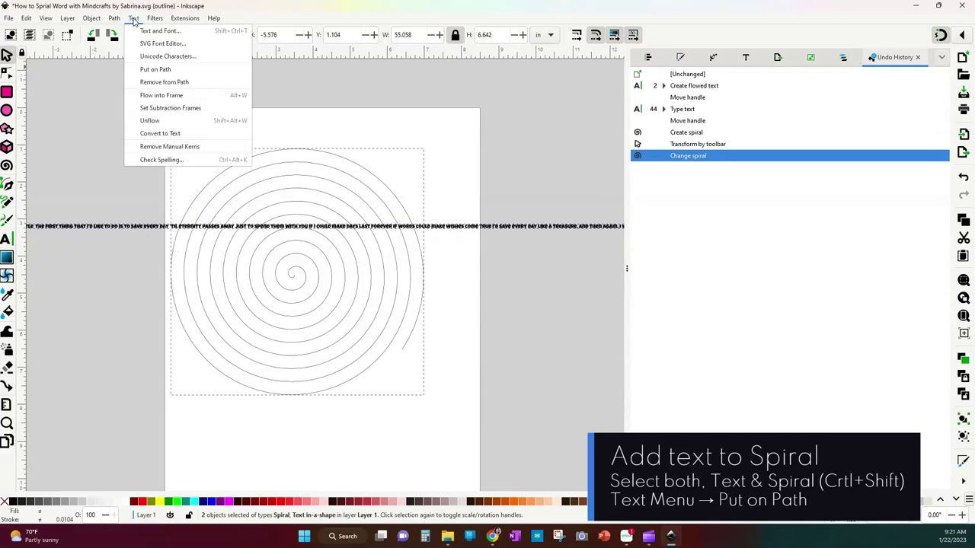
{"action": "left_click", "coordinate": [163, 67]}
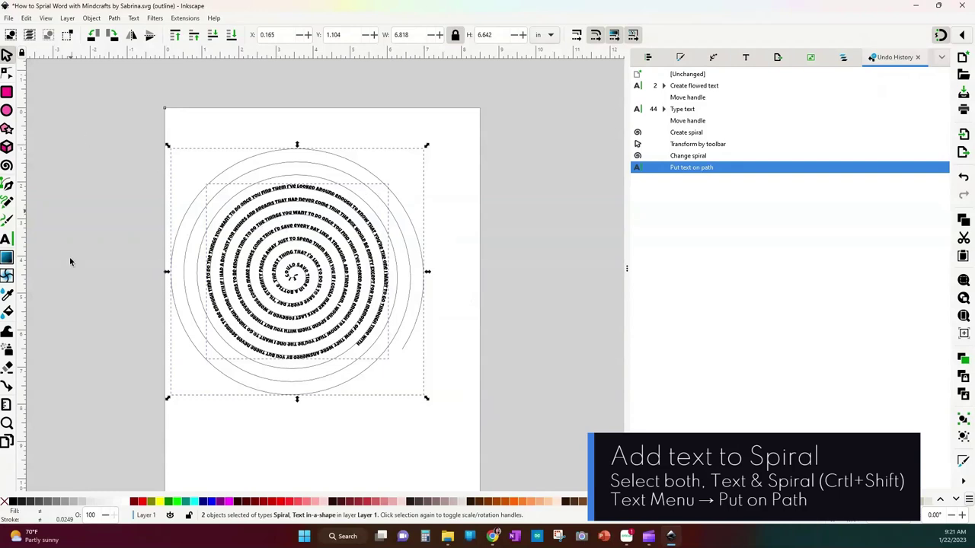
{"action": "left_click", "coordinate": [7, 238]}
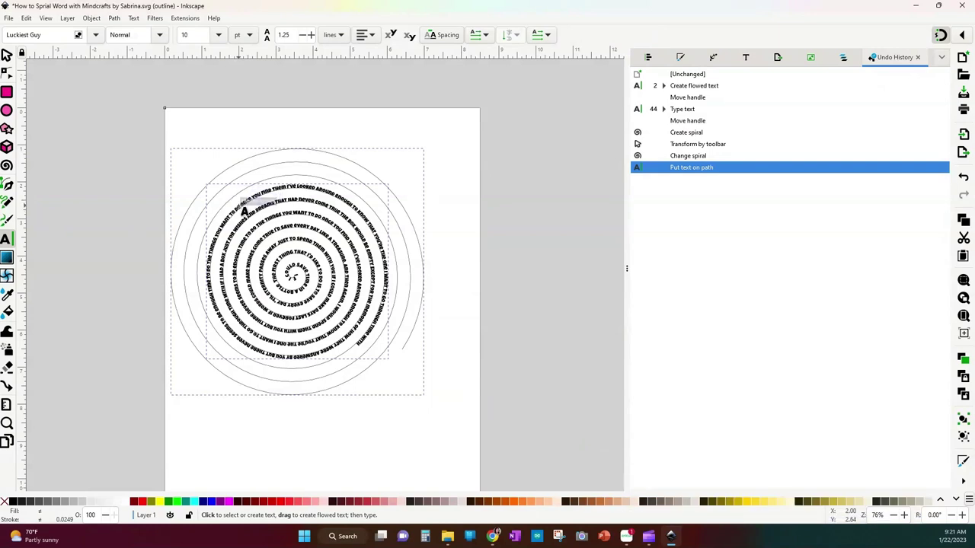
- Set the spiral text's font size to 20 pt
{"action": "double_click", "coordinate": [244, 209]}
{"action": "left_click", "coordinate": [244, 209]}
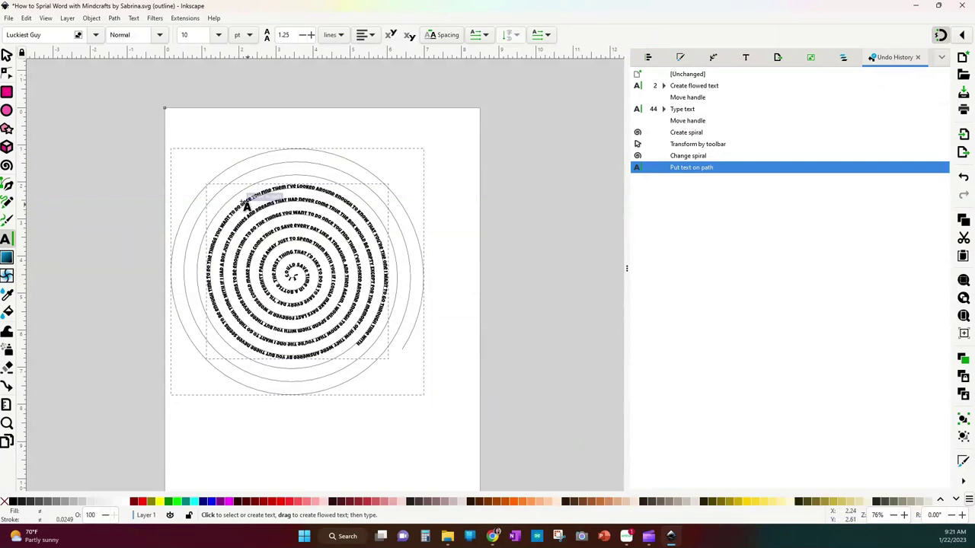
{"action": "left_click", "coordinate": [7, 55]}
{"action": "left_click", "coordinate": [7, 238]}
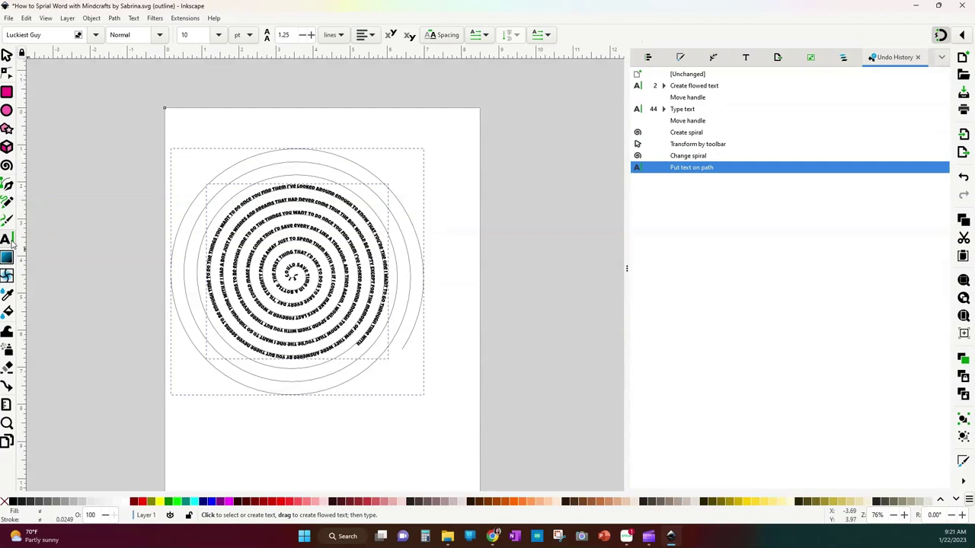
{"action": "left_click", "coordinate": [746, 58]}
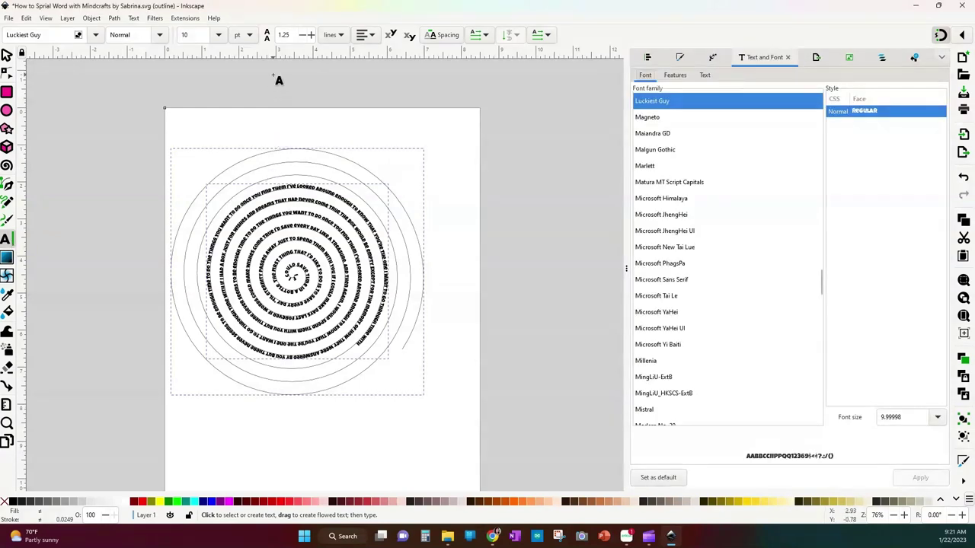
{"action": "left_click", "coordinate": [196, 34]}
{"action": "type", "text": "20"}
{"action": "key", "text": "Return"}
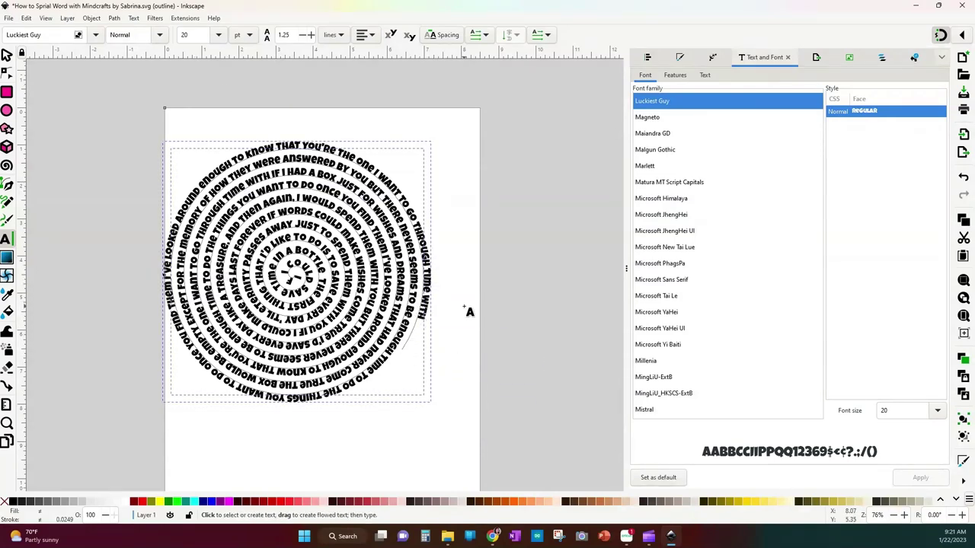
- Remove the sentence from the spiral path
{"action": "left_click", "coordinate": [138, 20]}
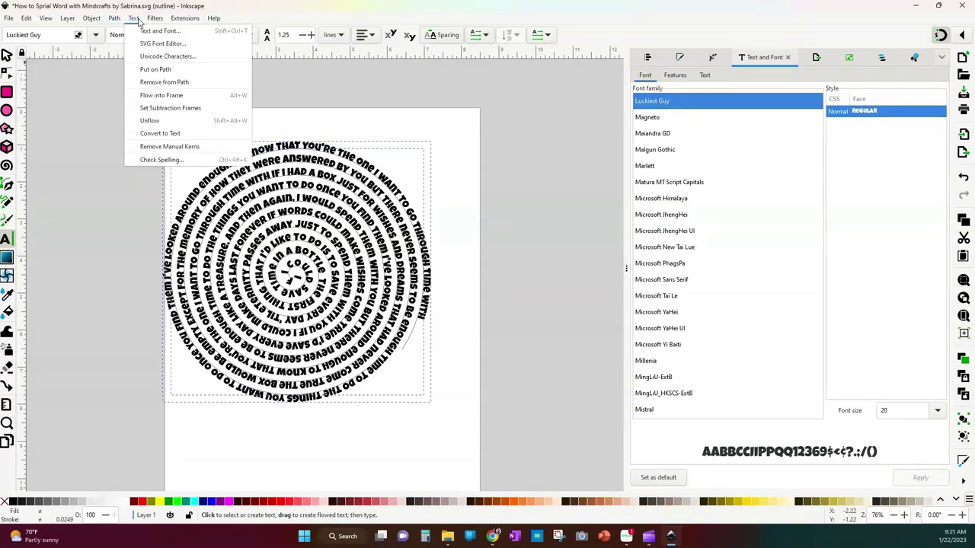
{"action": "left_click", "coordinate": [154, 126]}
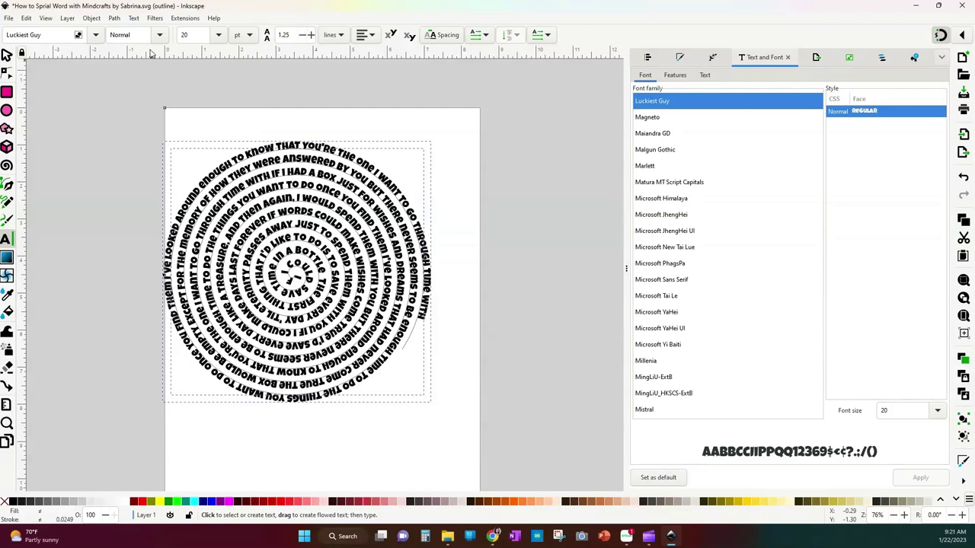
{"action": "left_click", "coordinate": [133, 19]}
{"action": "left_click", "coordinate": [156, 76]}
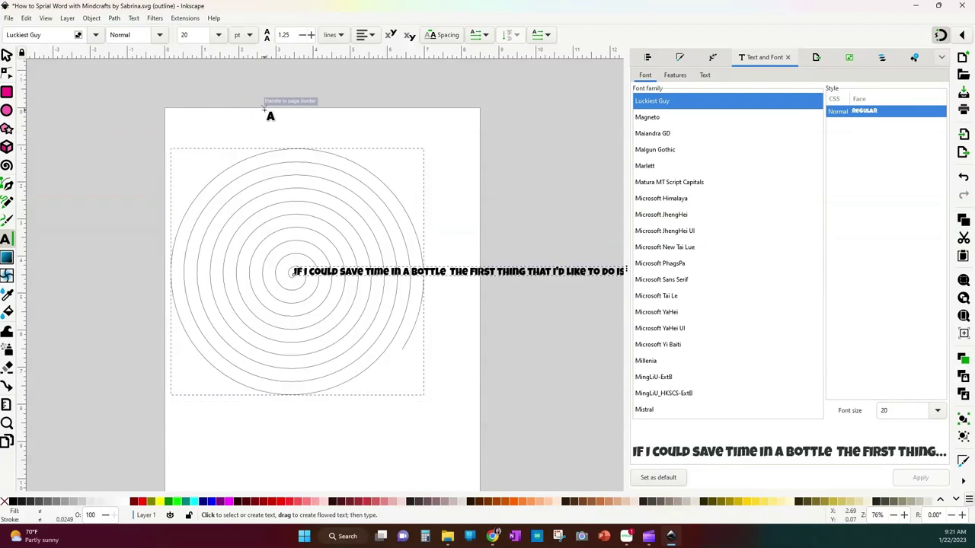
- Select the spiral on its own and measure its dimensions
{"action": "left_click", "coordinate": [6, 54]}
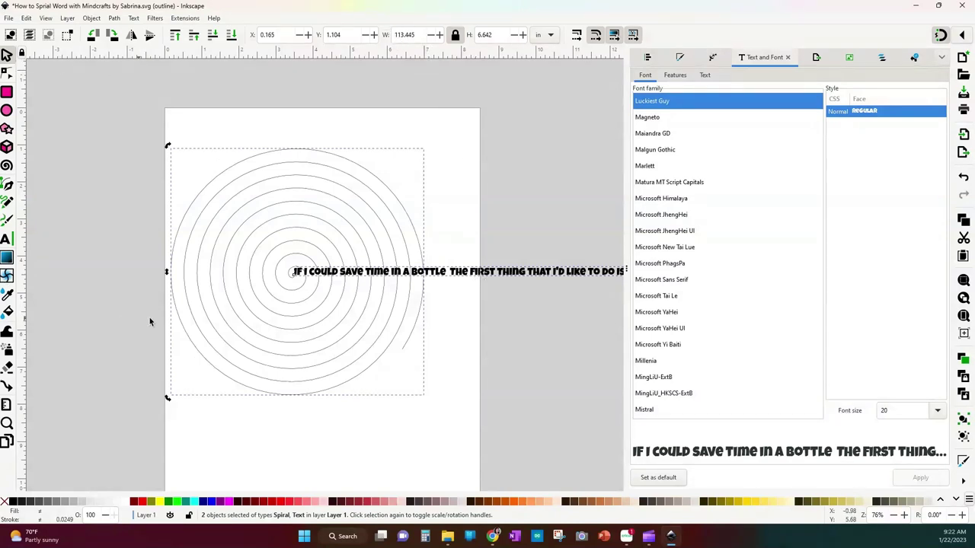
{"action": "left_click", "coordinate": [191, 314]}
{"action": "left_click", "coordinate": [352, 411]}
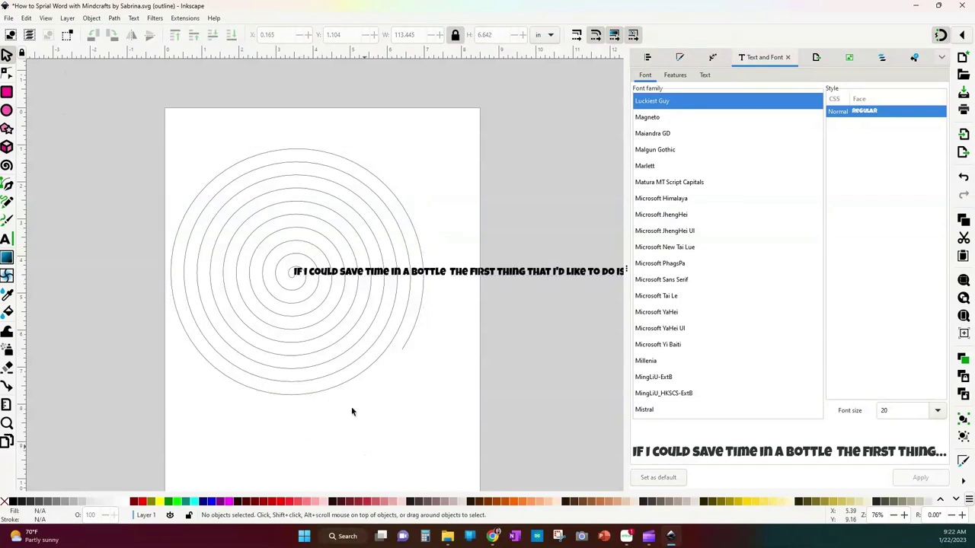
{"action": "left_click", "coordinate": [207, 257]}
{"action": "left_click", "coordinate": [6, 404]}
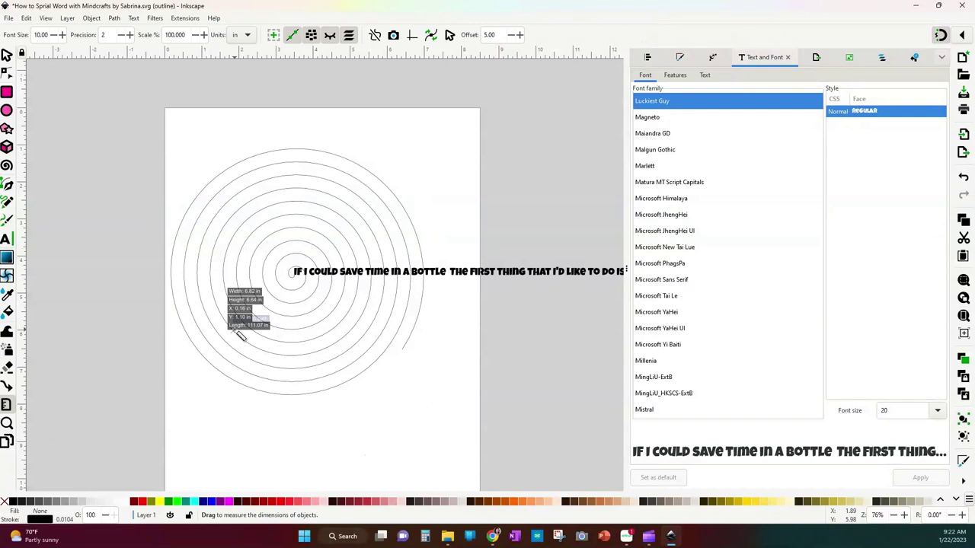
- Scale the straight text line to 105 in wide
{"action": "left_click", "coordinate": [6, 53]}
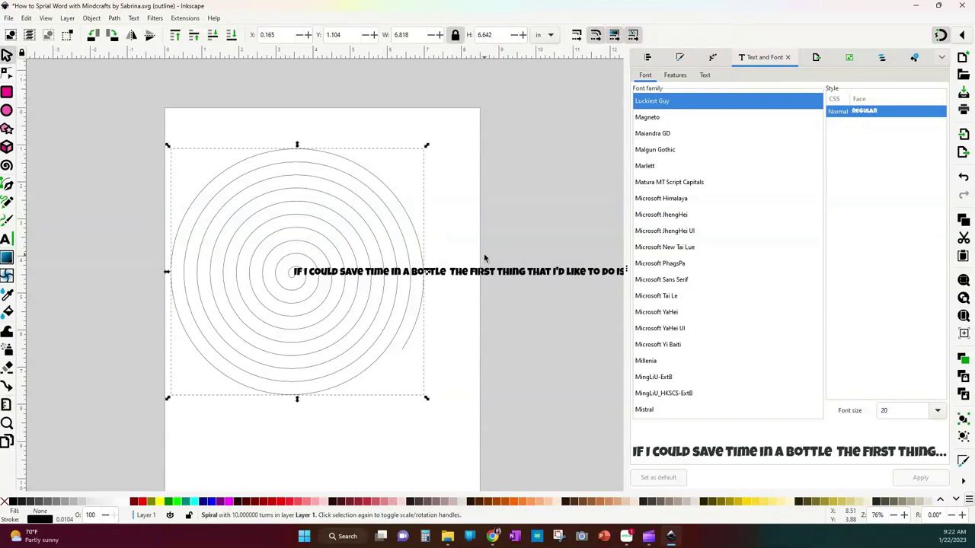
{"action": "left_click", "coordinate": [518, 277]}
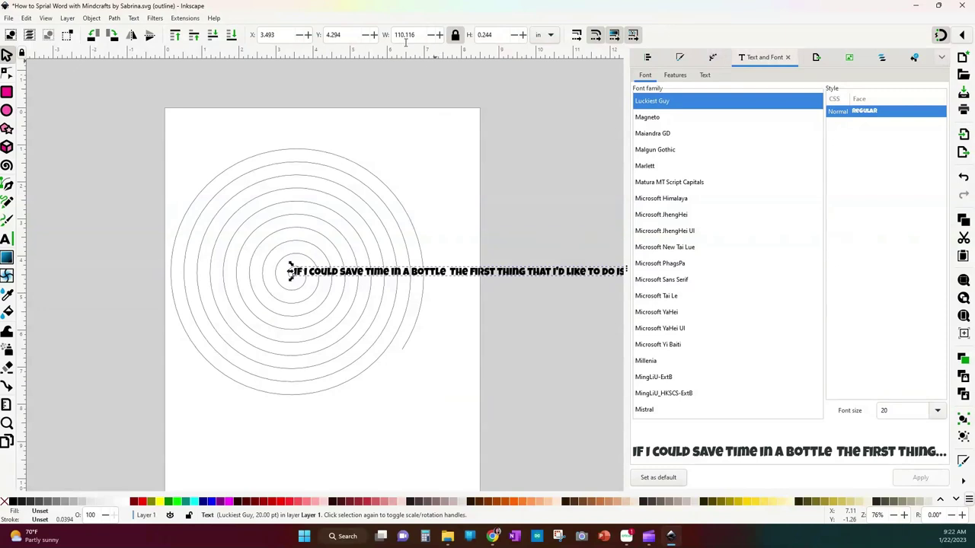
{"action": "left_click_drag", "start_coordinate": [411, 38], "coordinate": [376, 42]}
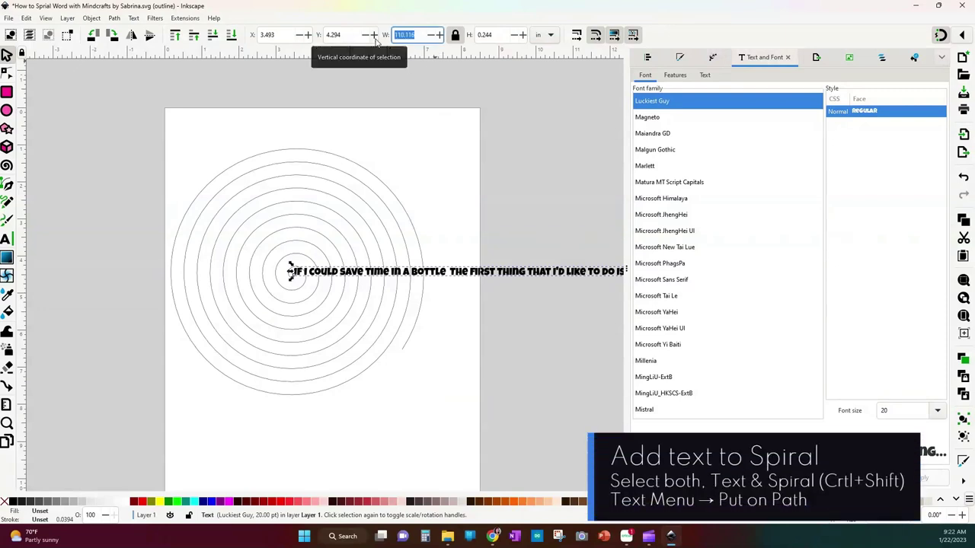
{"action": "type", "text": "105"}
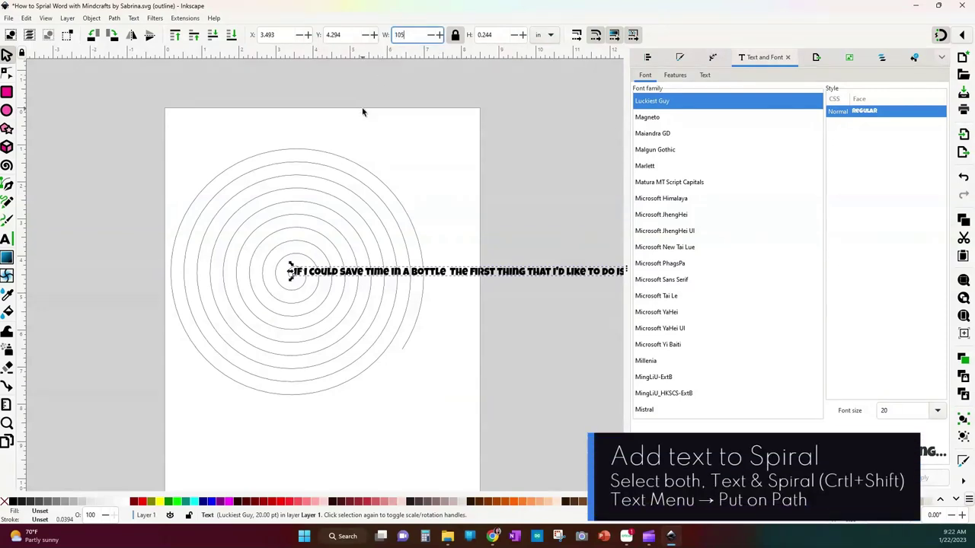
{"action": "key", "text": "Return"}
- Put the resized text back onto the spiral path
{"action": "left_click", "coordinate": [322, 167], "text": "shift"}
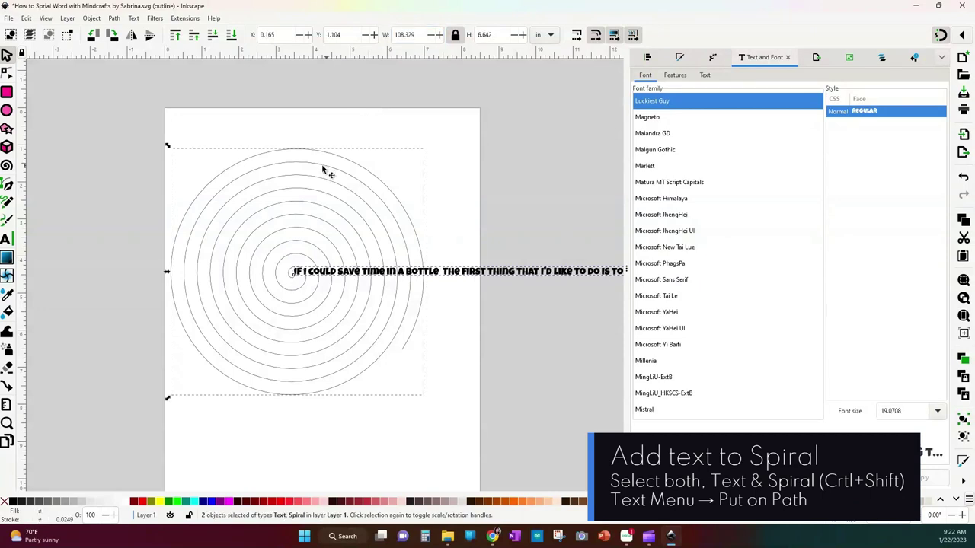
{"action": "left_click", "coordinate": [133, 17]}
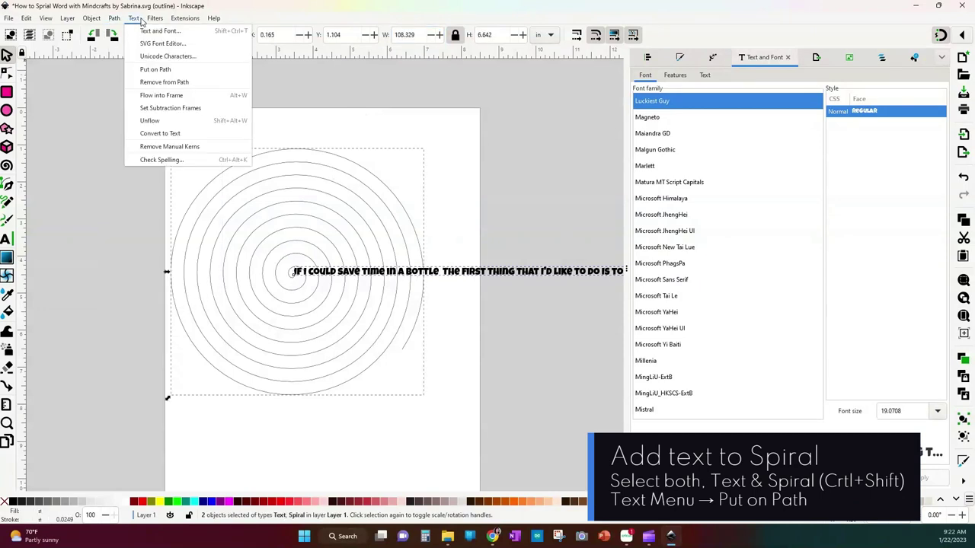
{"action": "left_click", "coordinate": [154, 69]}
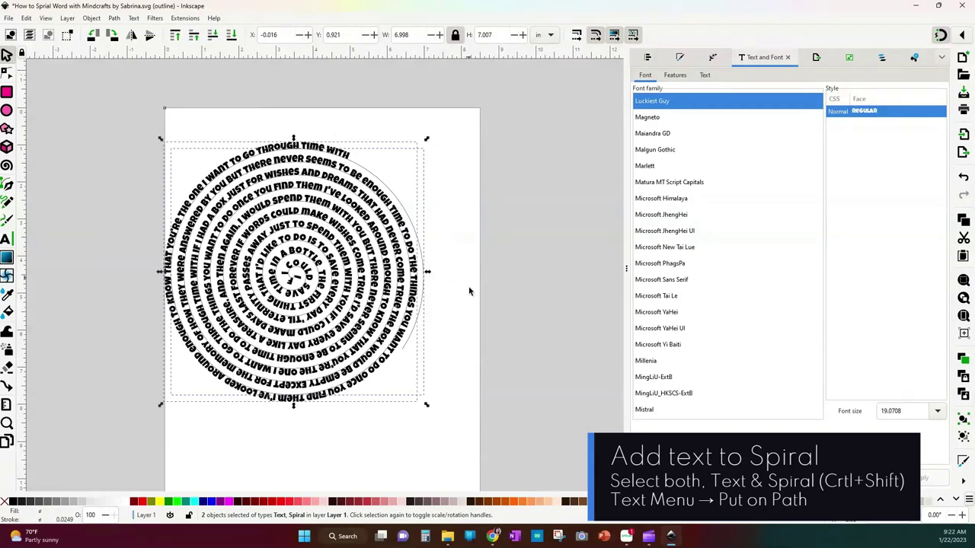
{"action": "left_click", "coordinate": [429, 407]}
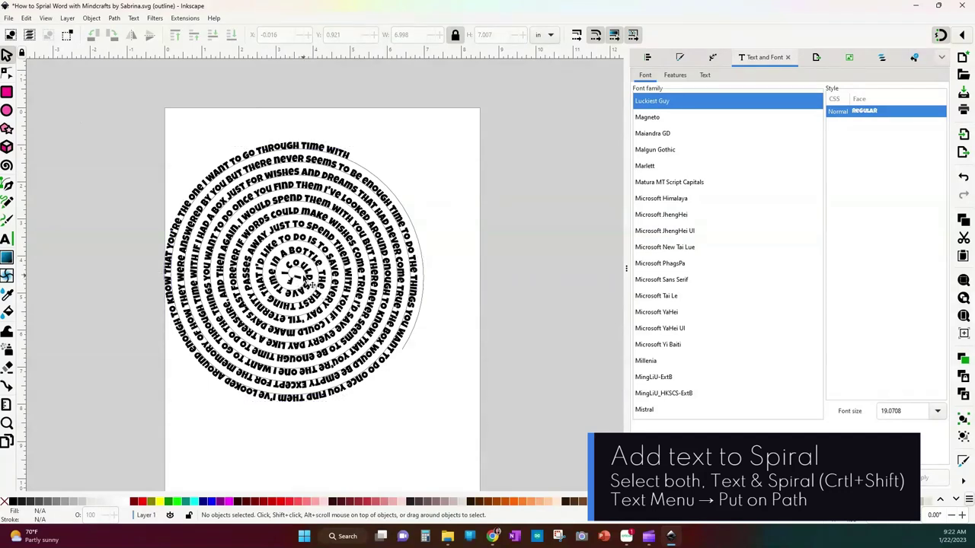
- Insert spaces at the start of the sentence to shift it further along the spiral
{"action": "left_click", "coordinate": [303, 286]}
{"action": "key", "text": "t"}
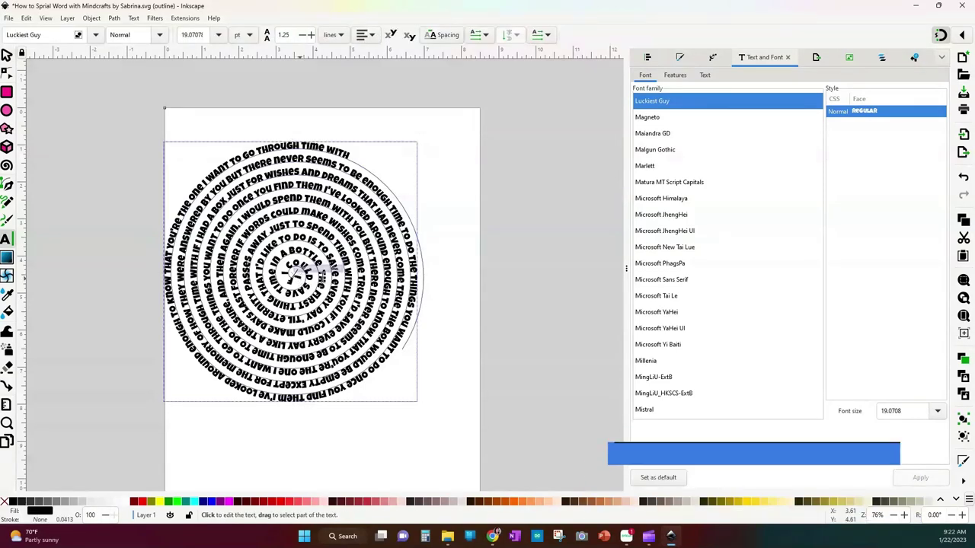
{"action": "left_click", "coordinate": [388, 288]}
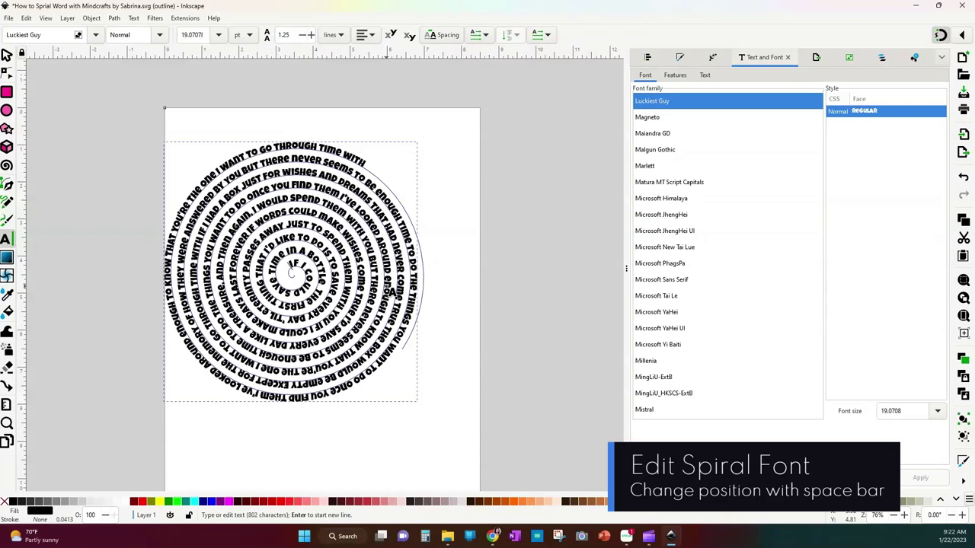
{"action": "key", "text": "Escape"}
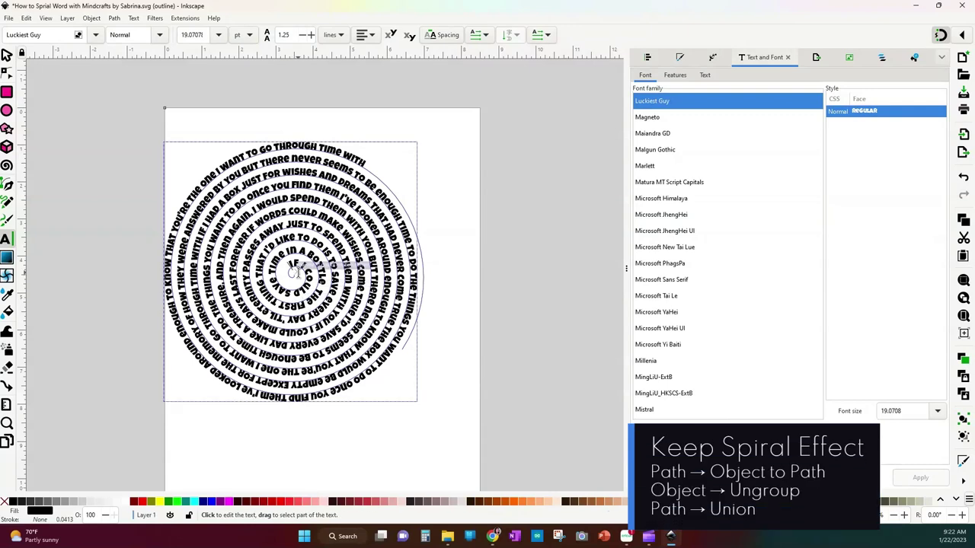
{"action": "left_click", "coordinate": [6, 55]}
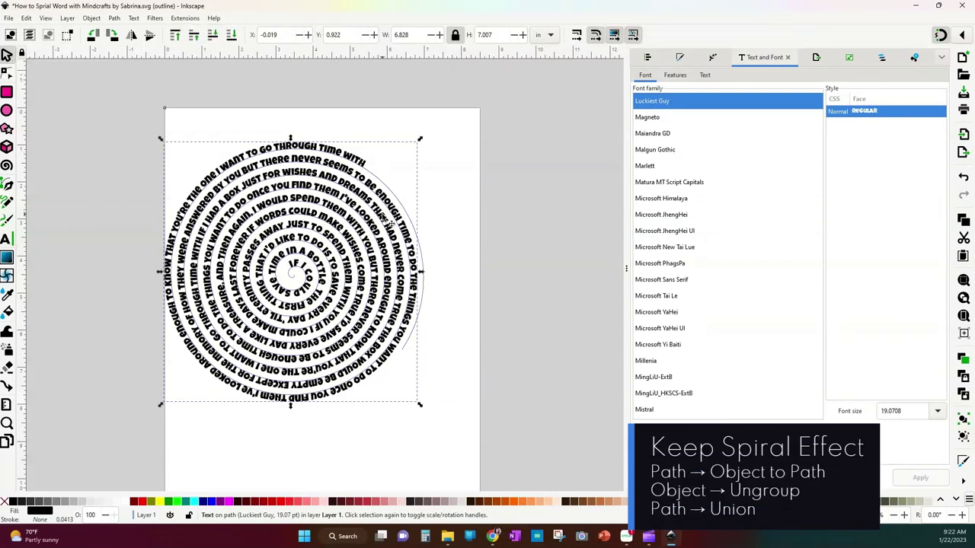
- Undo the spiral's deletion to restore the wrapped text, then select the spiral text
{"action": "left_click", "coordinate": [425, 265]}
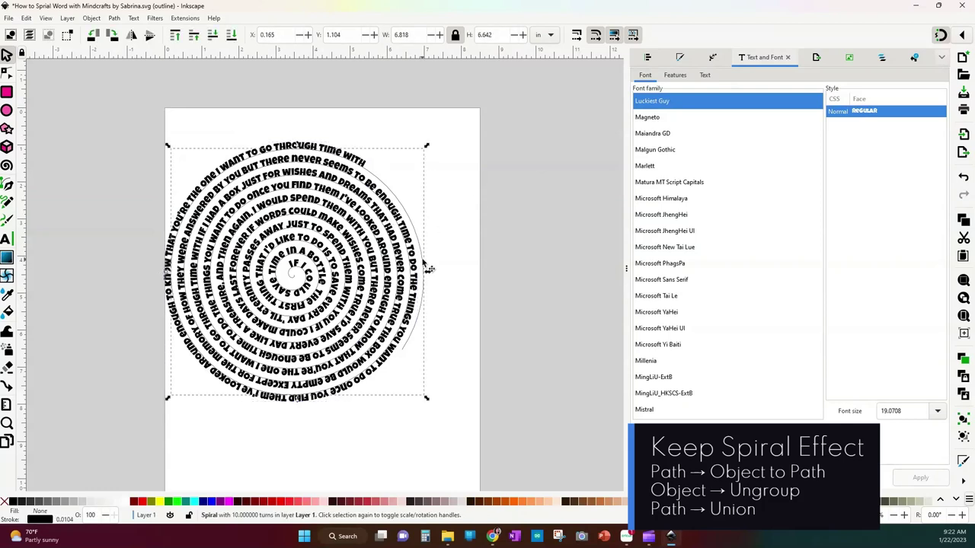
{"action": "key", "text": "Delete"}
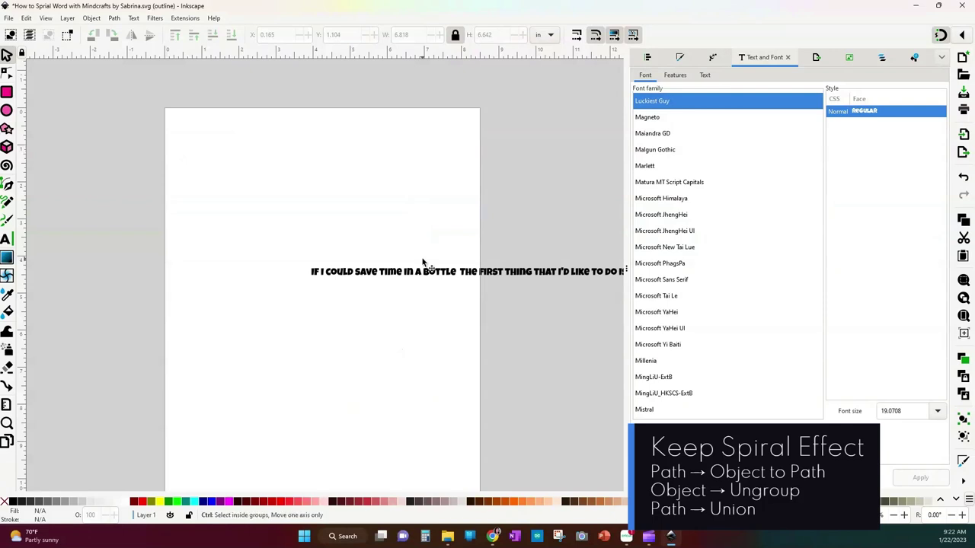
{"action": "key", "text": "ctrl+z"}
{"action": "key", "text": "Tab"}
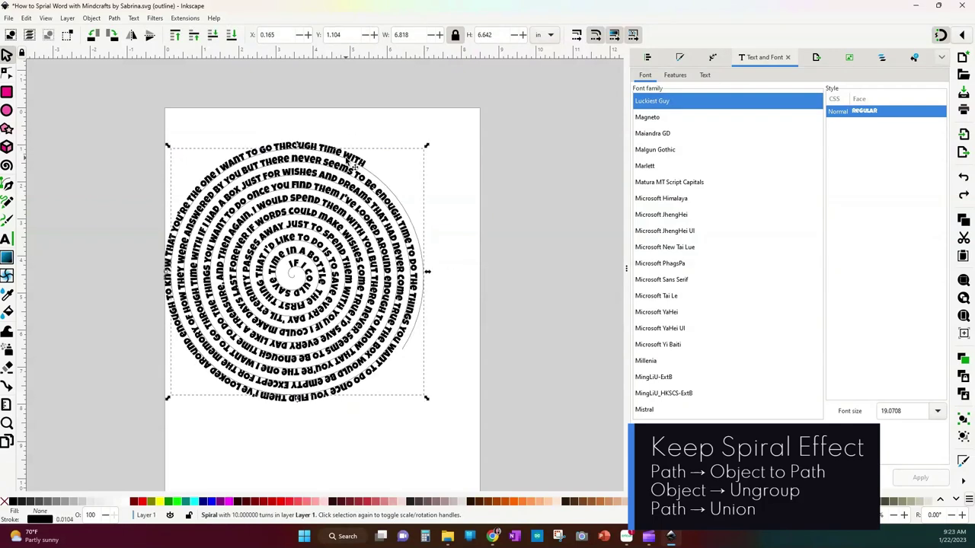
{"action": "left_click", "coordinate": [338, 151]}
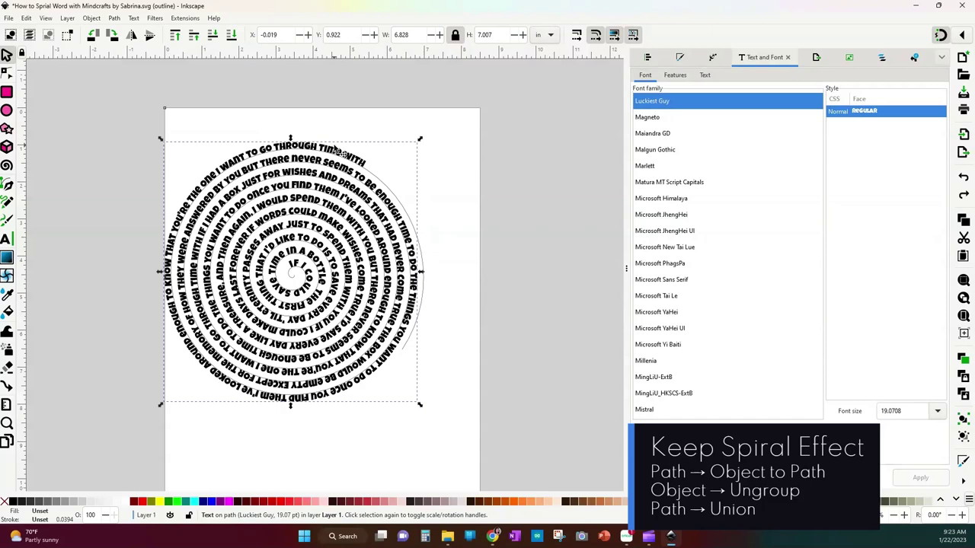
- Convert the text to outlines, ungroup the 623 letters, and union them into one path
{"action": "left_click", "coordinate": [112, 18]}
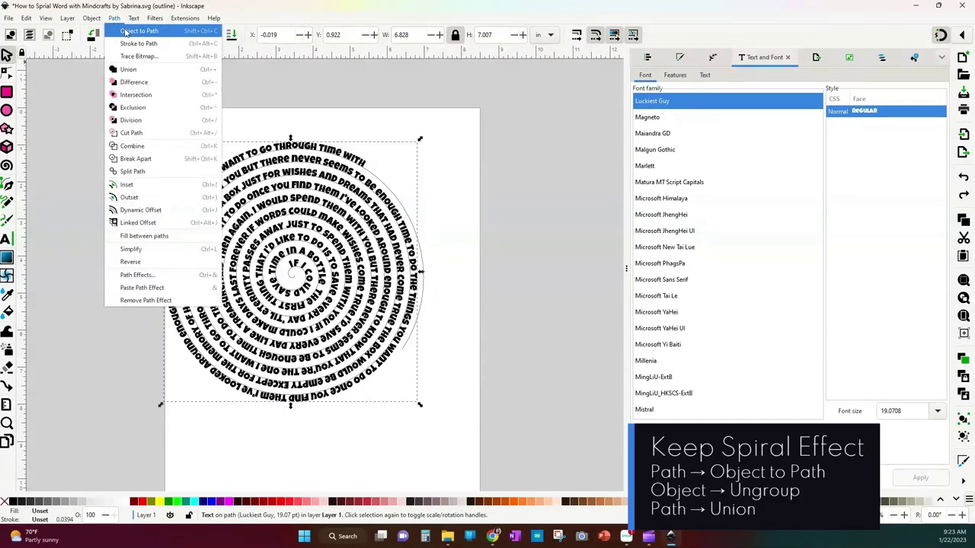
{"action": "left_click", "coordinate": [131, 30]}
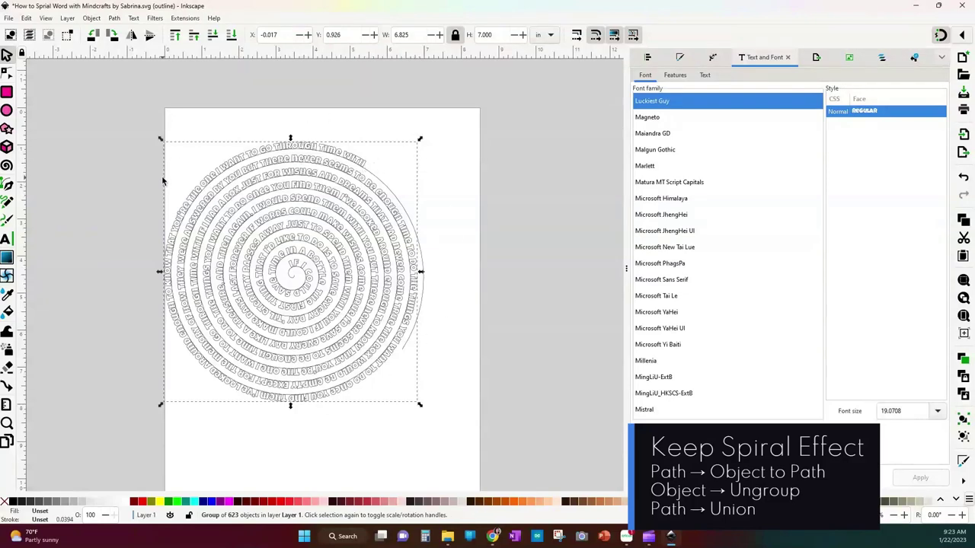
{"action": "left_click", "coordinate": [92, 18]}
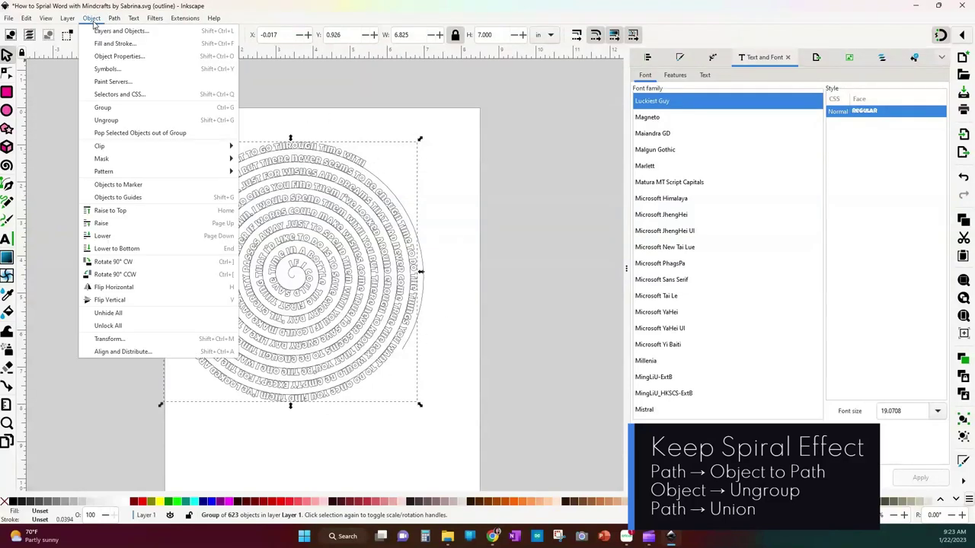
{"action": "left_click", "coordinate": [119, 121]}
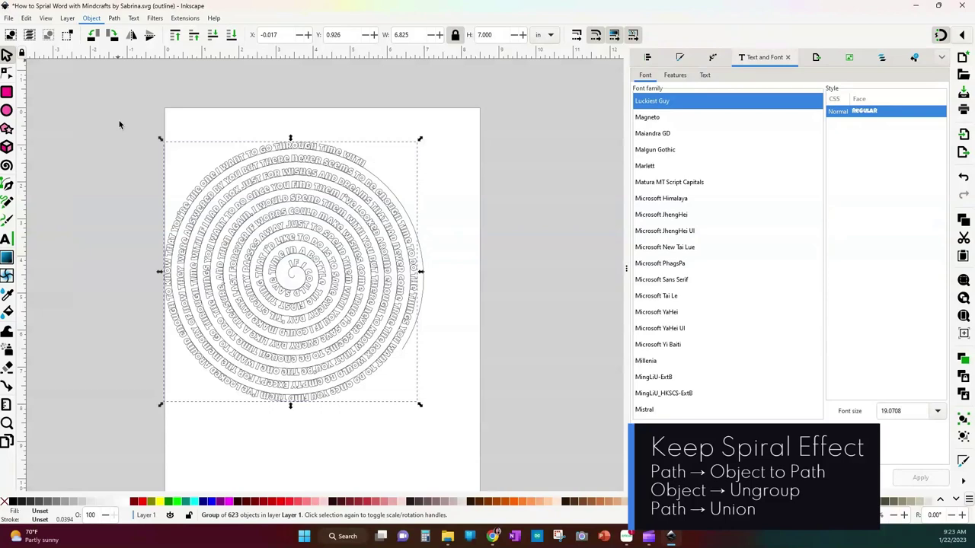
{"action": "left_click", "coordinate": [114, 19]}
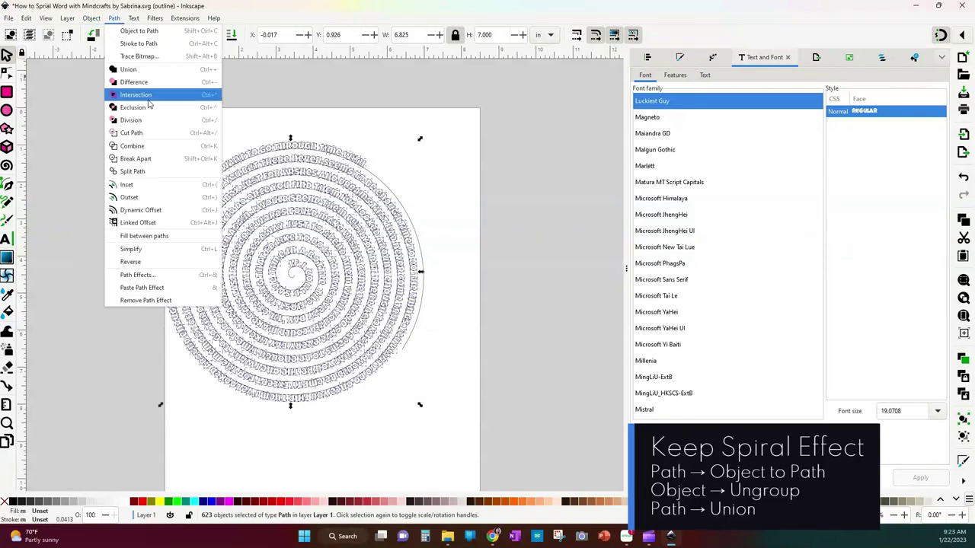
{"action": "left_click", "coordinate": [127, 69]}
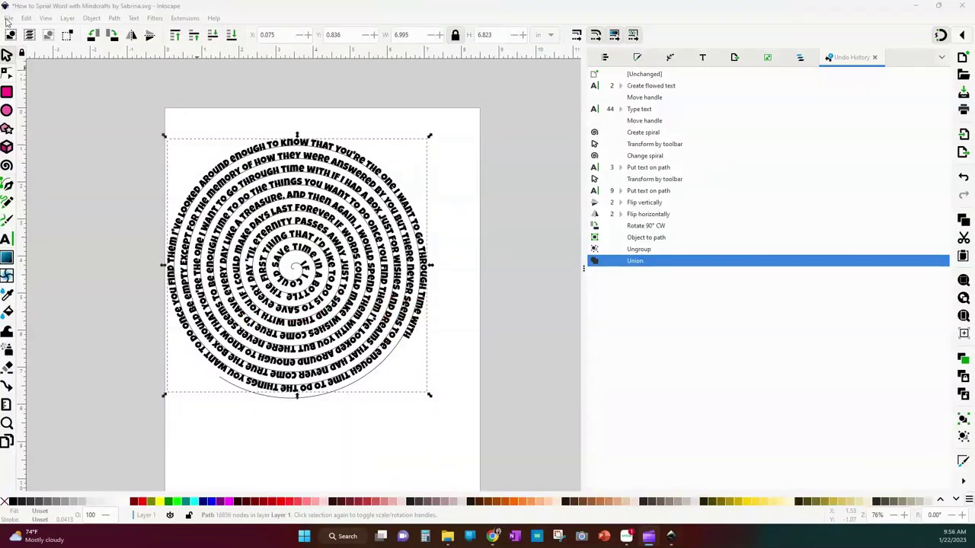
- Save the design, then Save As Inkscape SVG on the Desktop, replacing the existing file
{"action": "left_click", "coordinate": [7, 18]}
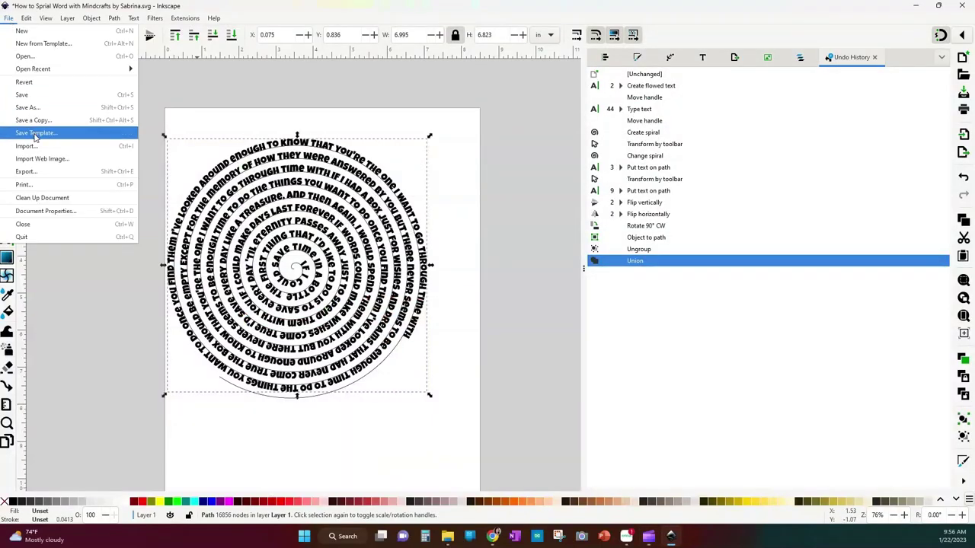
{"action": "left_click", "coordinate": [44, 95]}
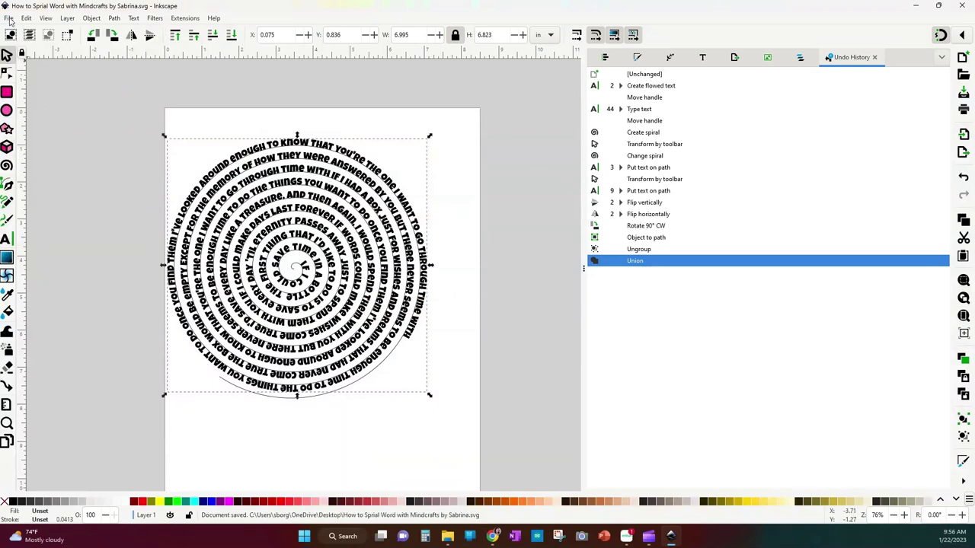
{"action": "left_click", "coordinate": [7, 18]}
{"action": "left_click", "coordinate": [32, 112]}
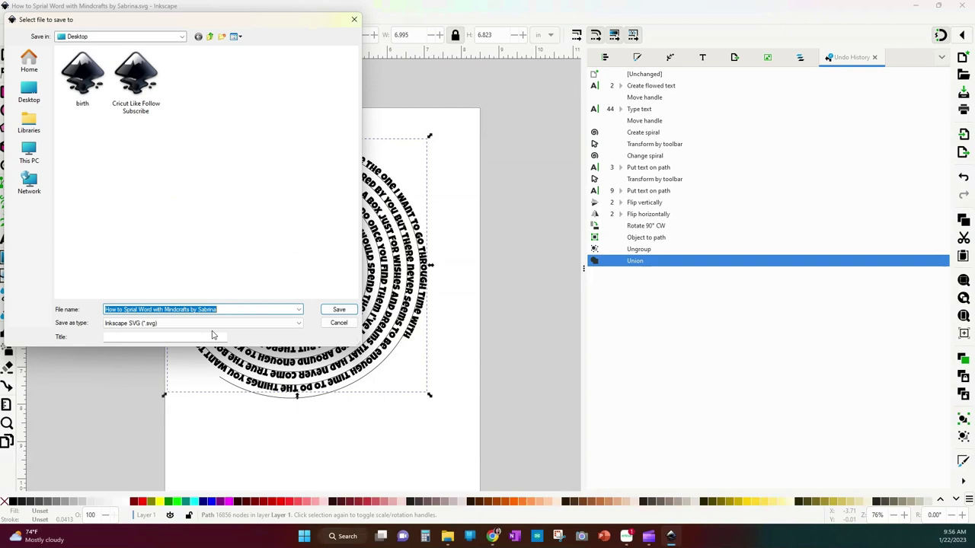
{"action": "left_click", "coordinate": [339, 310]}
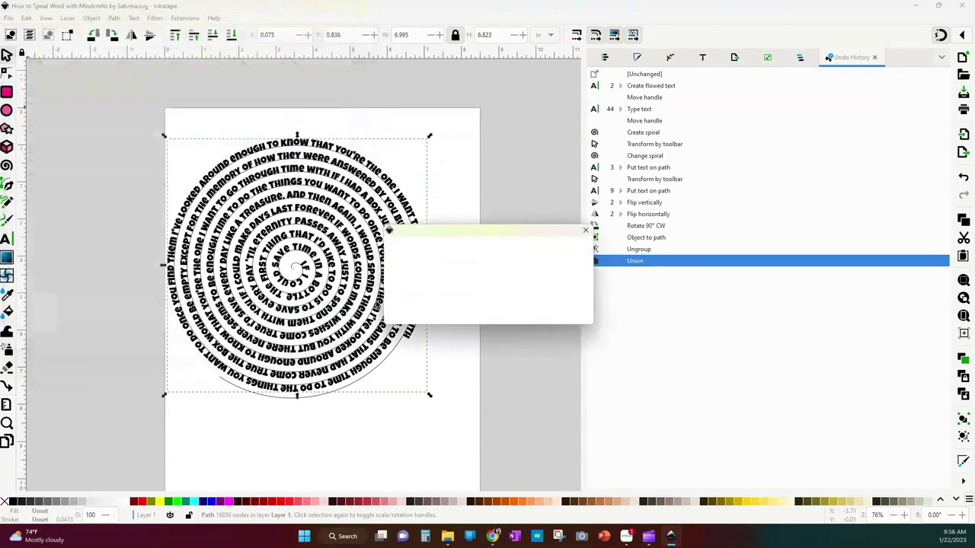
{"action": "left_click", "coordinate": [534, 317]}
{"action": "left_click", "coordinate": [516, 337]}
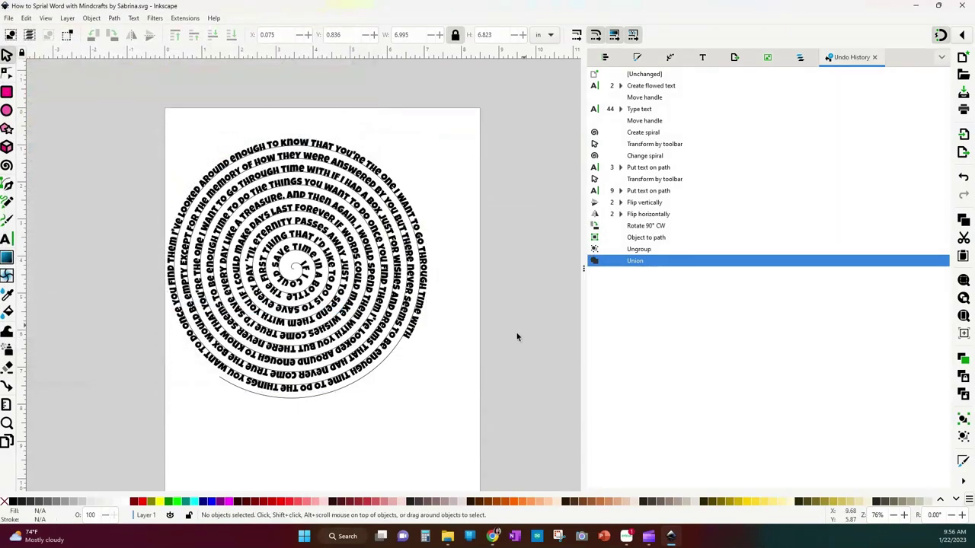
{"action": "left_click", "coordinate": [340, 393]}
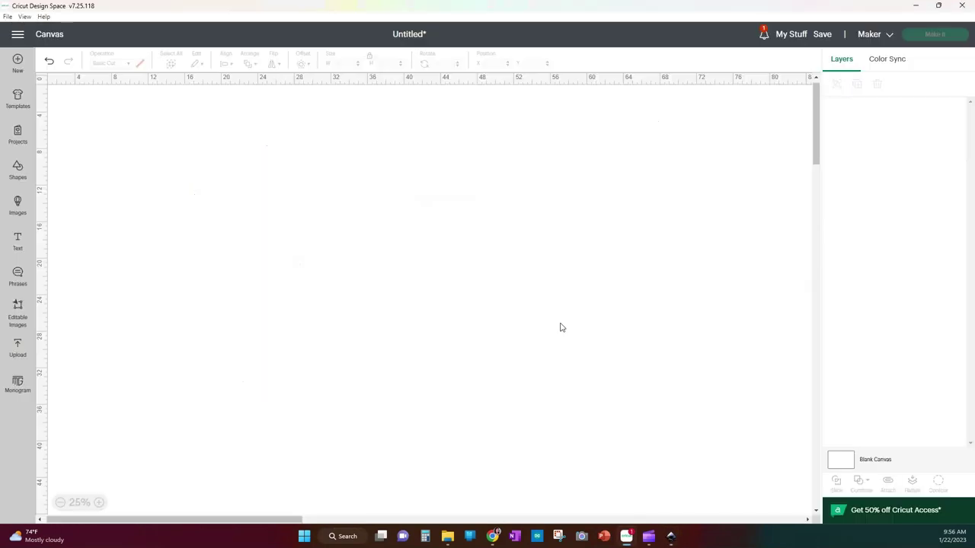
- Upload the saved spiral SVG as a cut image
{"action": "left_click", "coordinate": [16, 349]}
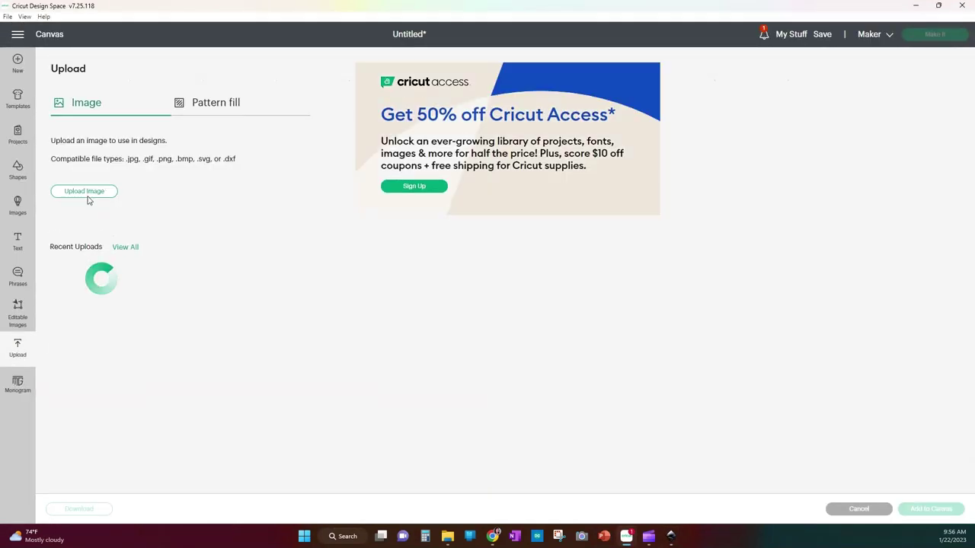
{"action": "left_click", "coordinate": [84, 191]}
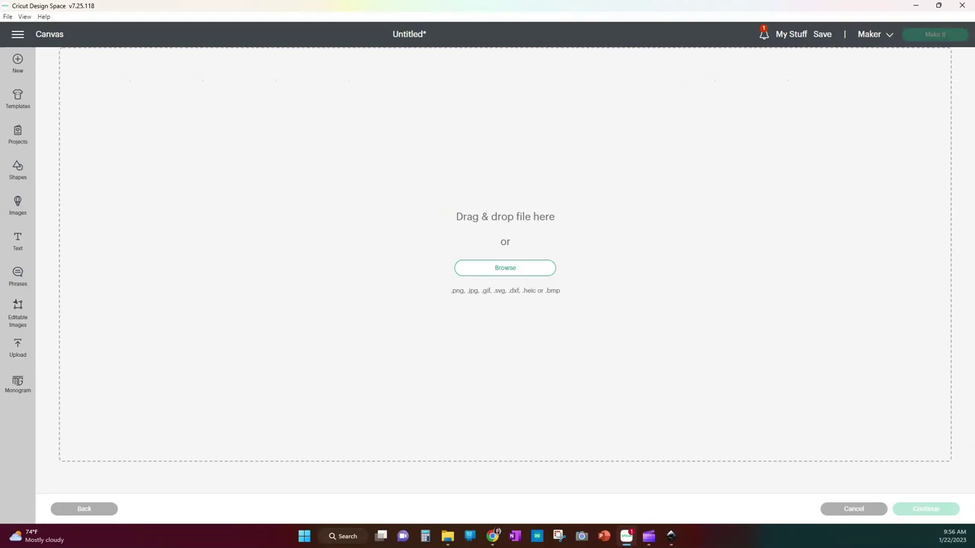
{"action": "left_click_drag", "start_coordinate": [370, 240], "coordinate": [378, 242]}
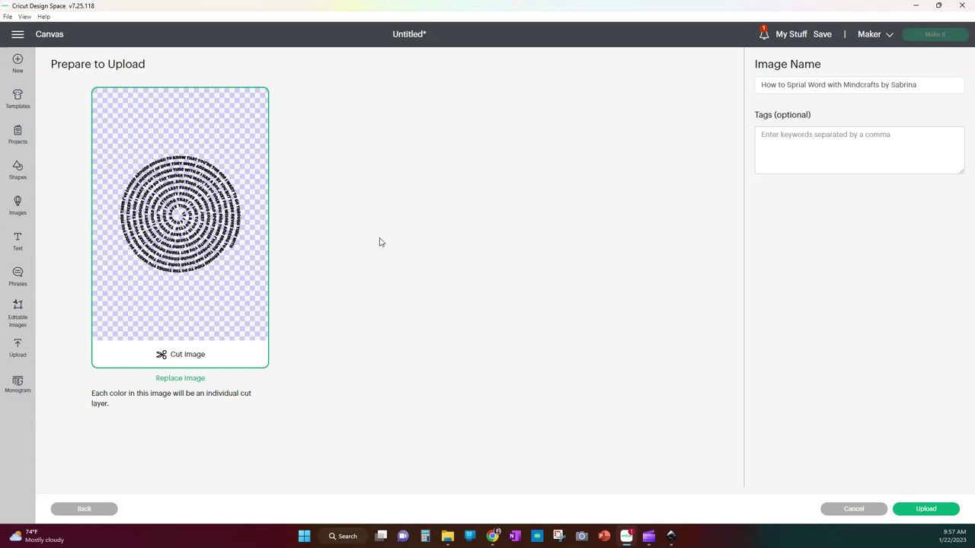
{"action": "left_click", "coordinate": [934, 516]}
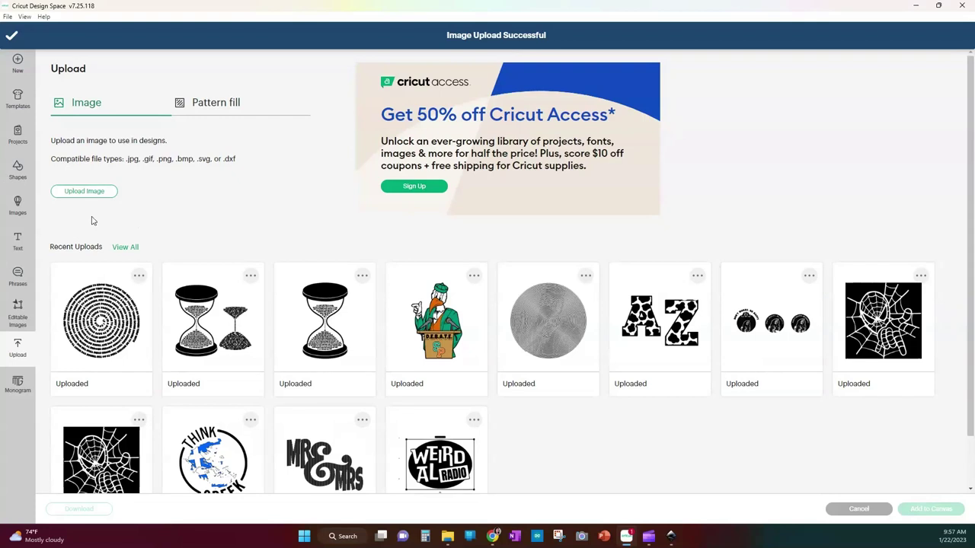
- Add the uploaded spiral image to the canvas and zoom in on it
{"action": "left_click", "coordinate": [137, 349]}
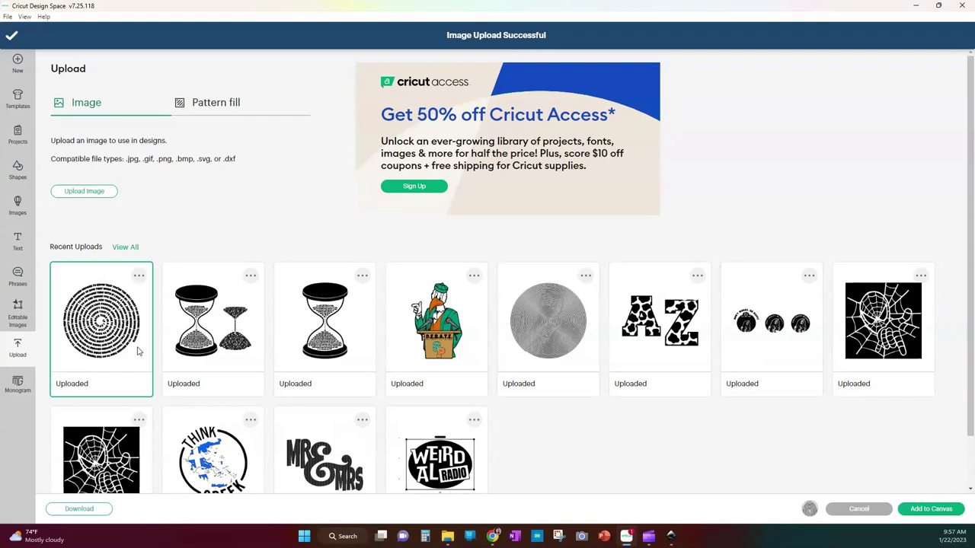
{"action": "left_click", "coordinate": [930, 509]}
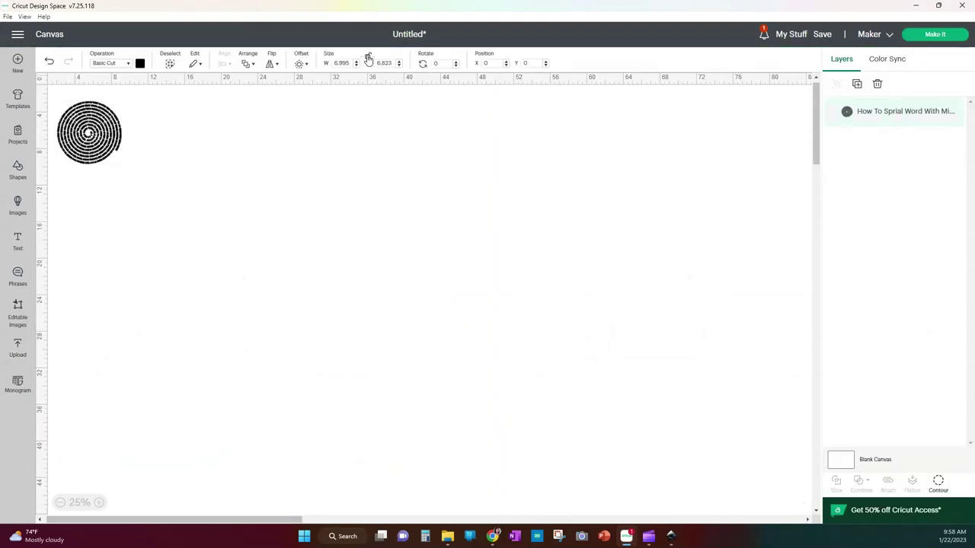
{"action": "left_click", "coordinate": [98, 503]}
{"action": "left_click", "coordinate": [98, 503]}
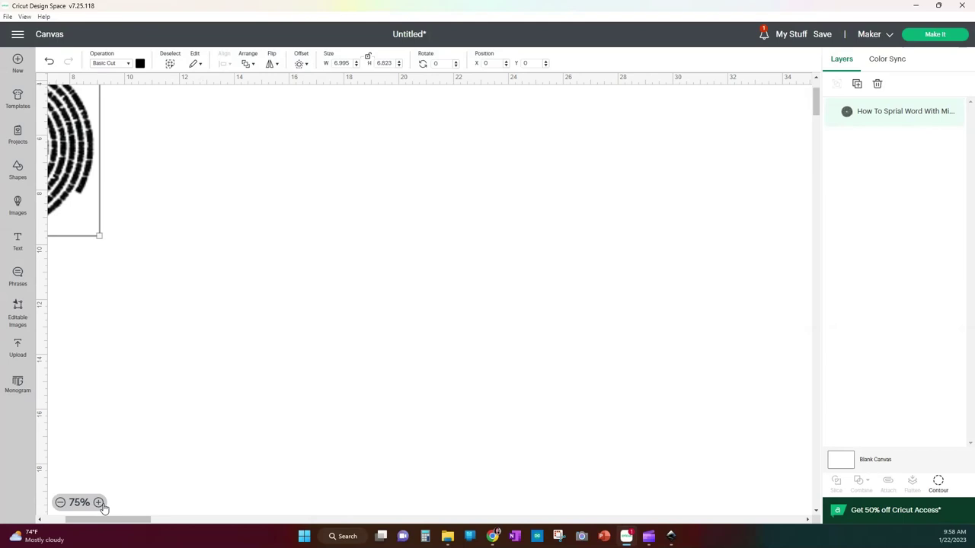
{"action": "left_click_drag", "start_coordinate": [141, 522], "coordinate": [121, 522]}
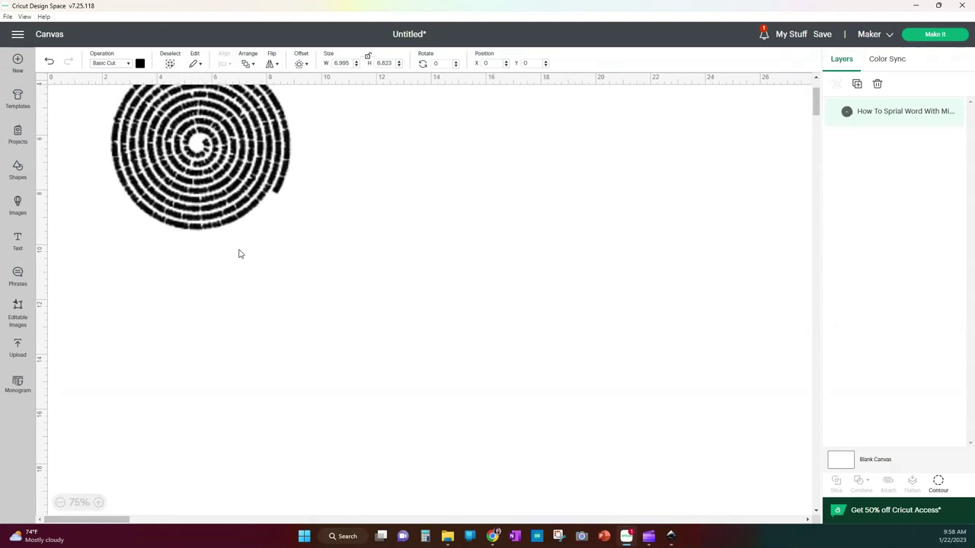